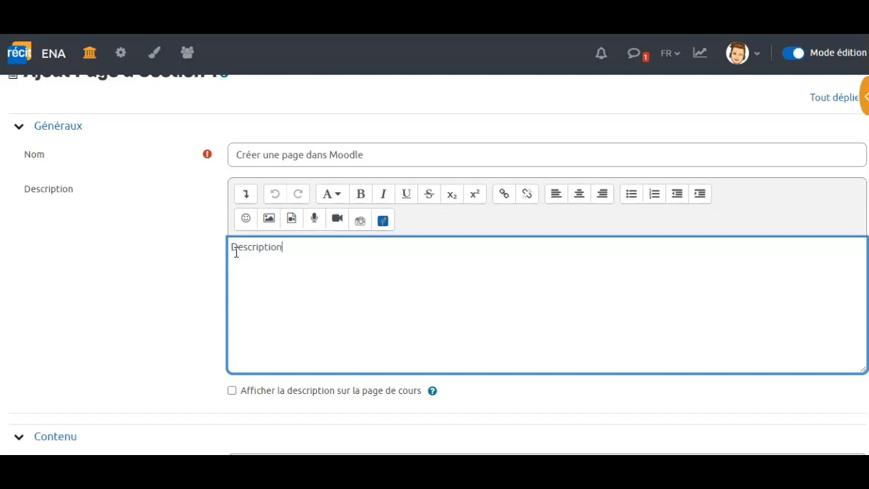
Step: Enable displaying the description on the course page
{"action": "scroll", "coordinate": [435, 282], "scroll_direction": "down", "scroll_amount": 2}
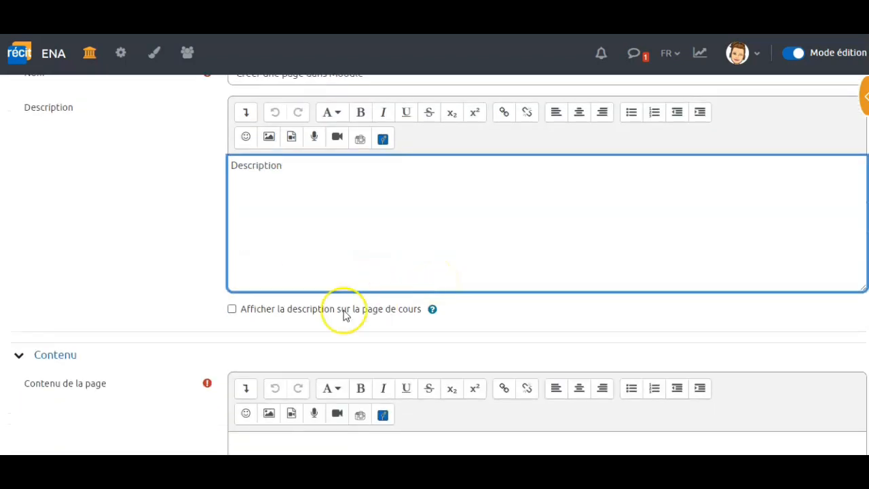
{"action": "left_click", "coordinate": [232, 310]}
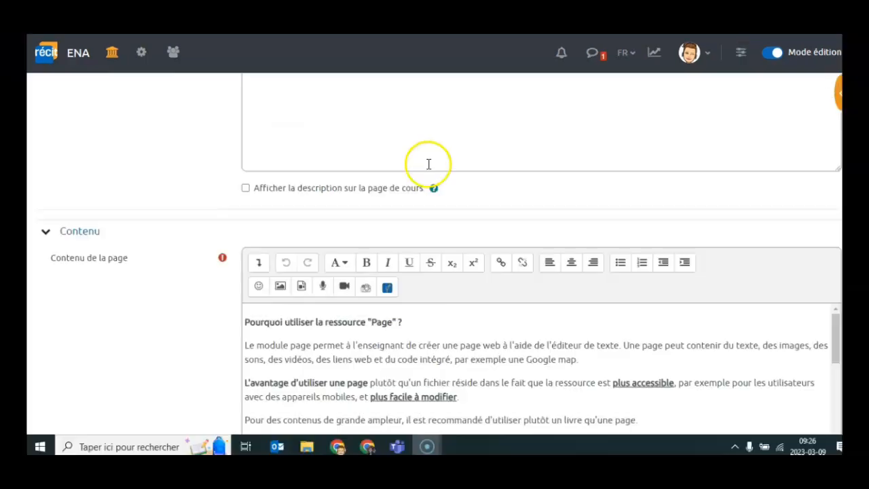
Step: Expand the page content editor's toolbar to show its additional formatting tools
{"action": "scroll", "coordinate": [635, 243], "scroll_direction": "down", "scroll_amount": 2}
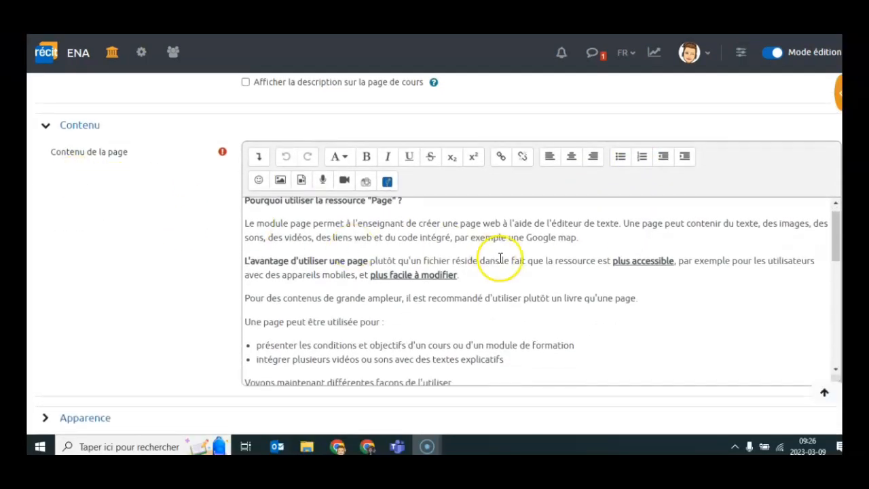
{"action": "scroll", "coordinate": [501, 261], "scroll_direction": "up", "scroll_amount": 1}
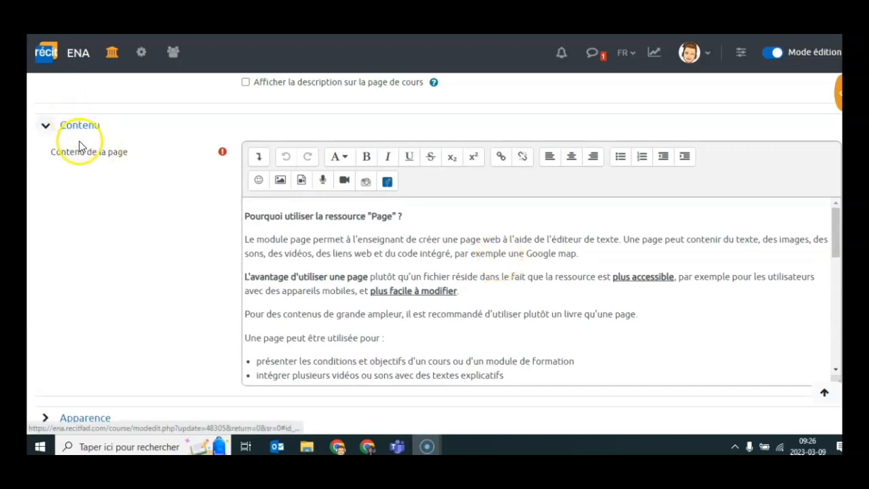
{"action": "left_click", "coordinate": [261, 158]}
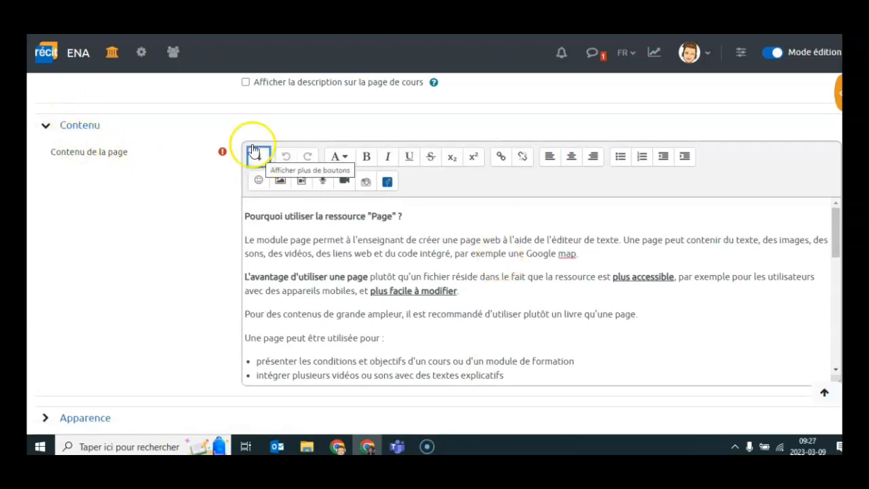
{"action": "left_click", "coordinate": [258, 157]}
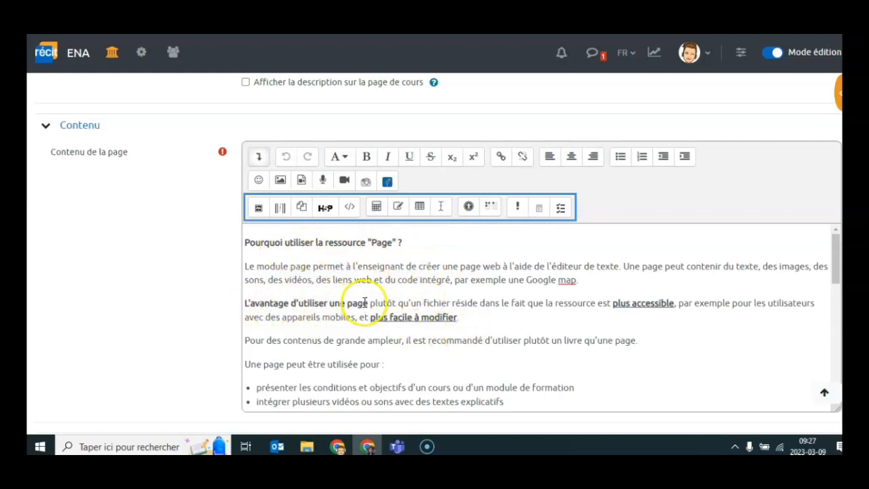
Step: Make the "3. Insérer une vidéo" heading in the page content bold
{"action": "scroll", "coordinate": [522, 334], "scroll_direction": "down", "scroll_amount": 6}
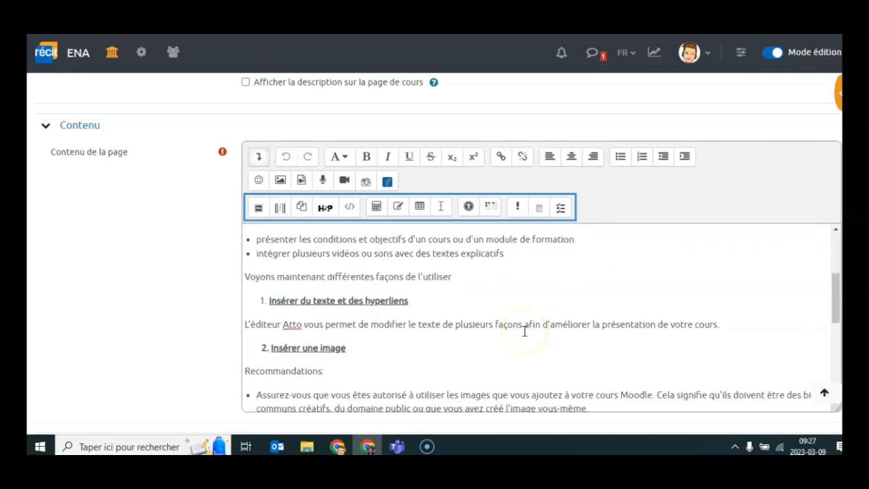
{"action": "scroll", "coordinate": [524, 332], "scroll_direction": "down", "scroll_amount": 3}
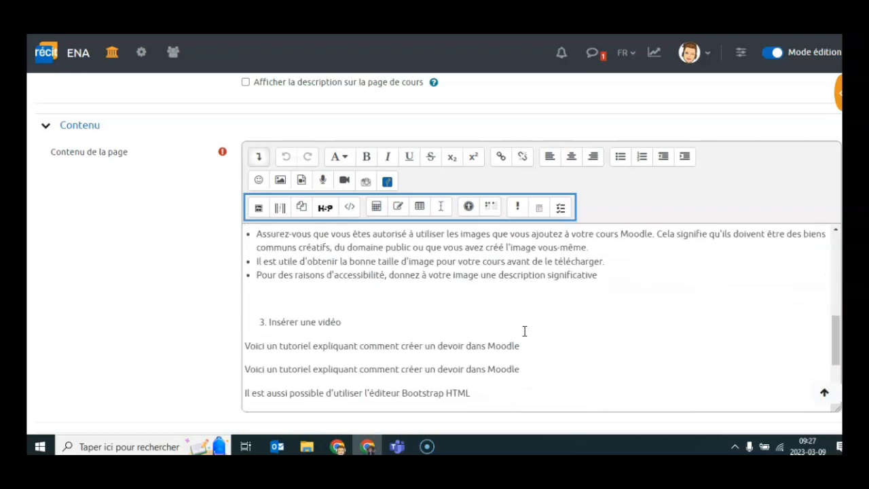
{"action": "left_click", "coordinate": [347, 300]}
{"action": "left_click_drag", "start_coordinate": [347, 300], "coordinate": [245, 300]}
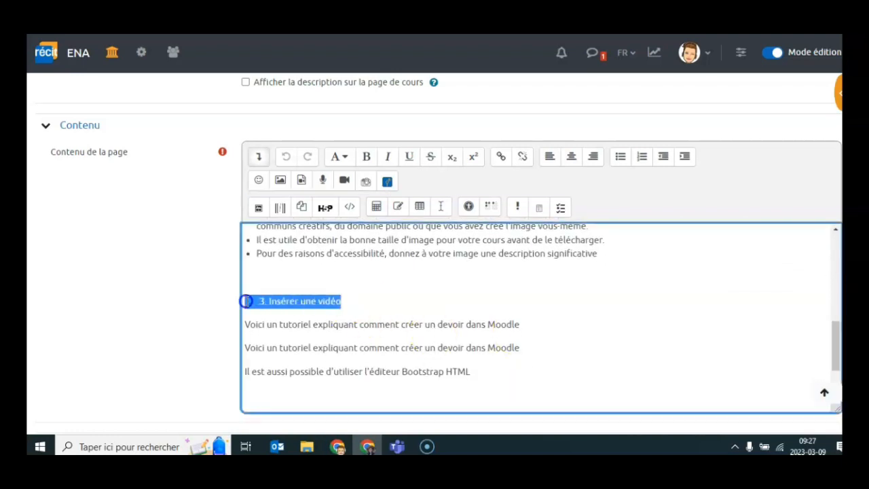
{"action": "left_click", "coordinate": [367, 156]}
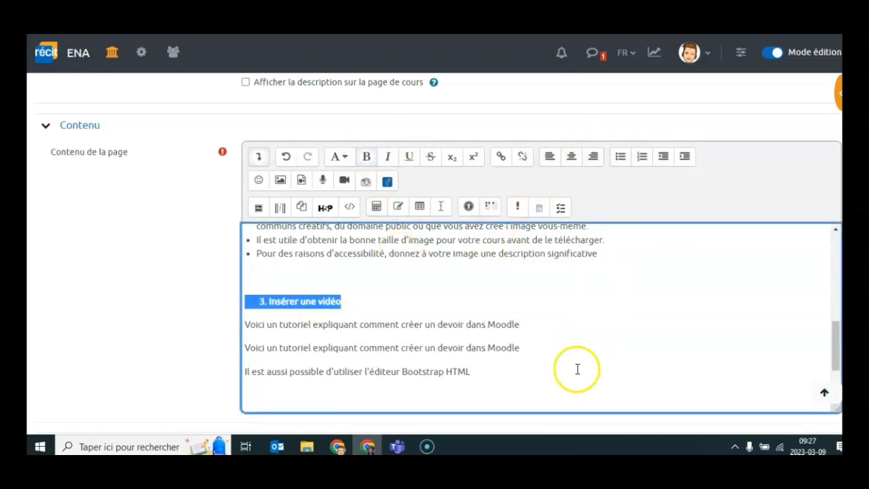
Step: Format the empty line below the Bootstrap HTML sentence as a bulleted list and switch it to a numbered list
{"action": "scroll", "coordinate": [577, 367], "scroll_direction": "down", "scroll_amount": 1}
{"action": "left_click", "coordinate": [476, 340]}
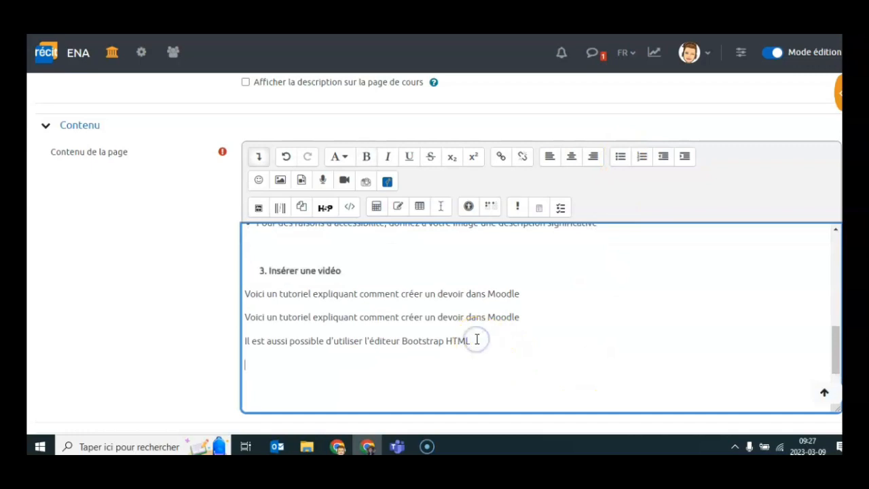
{"action": "left_click", "coordinate": [619, 157]}
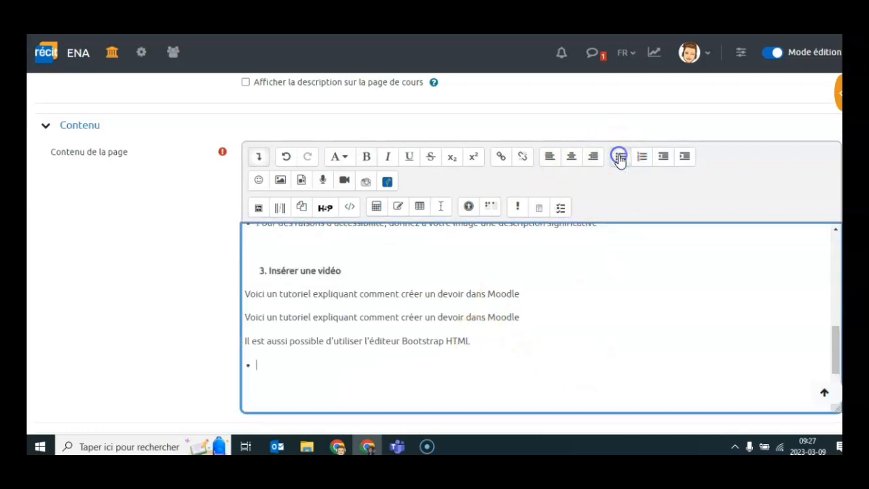
{"action": "left_click", "coordinate": [643, 157]}
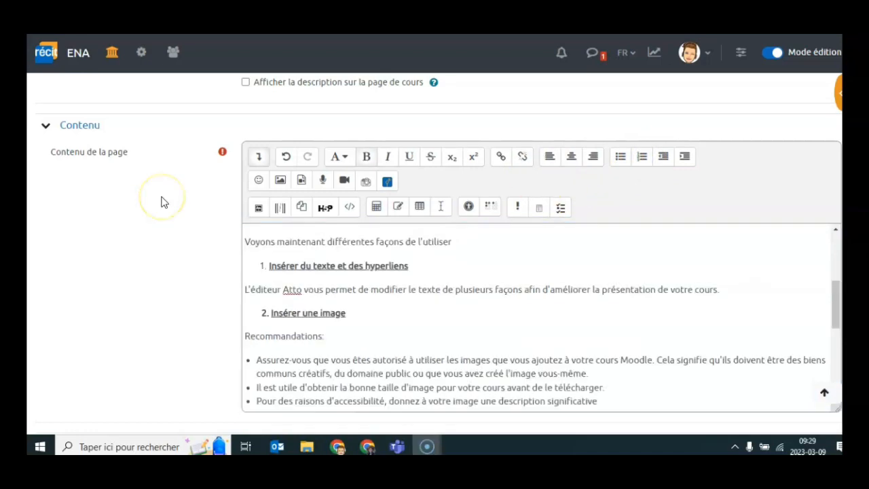
Step: Begin a link on the word "hyperliens" in the first heading and copy the video's link from YouTube Studio for it
{"action": "left_click", "coordinate": [408, 266]}
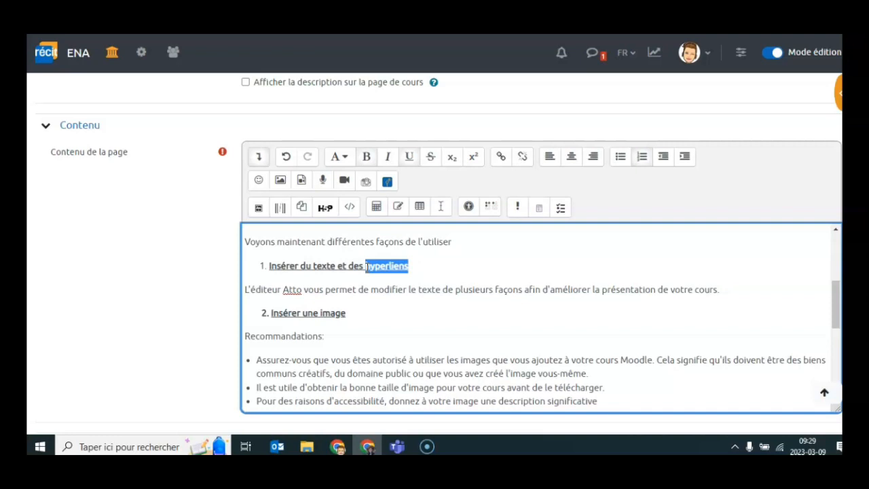
{"action": "left_click", "coordinate": [501, 157]}
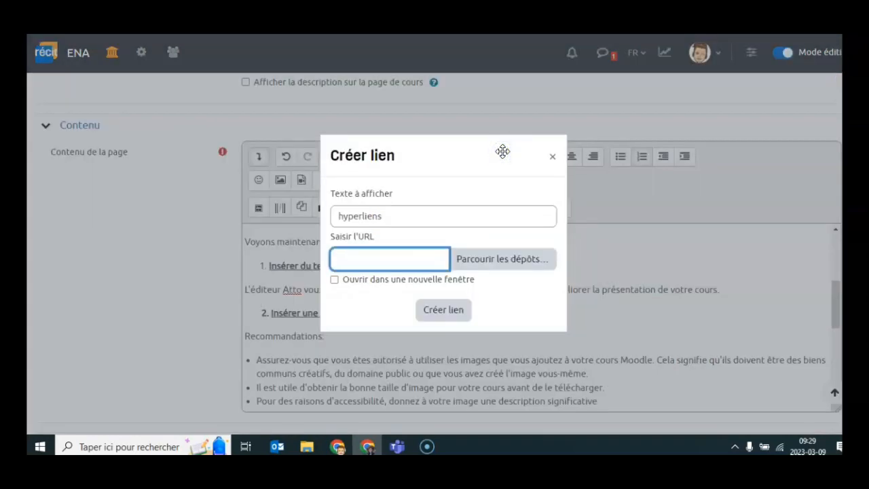
{"action": "key", "text": "ctrl+Tab"}
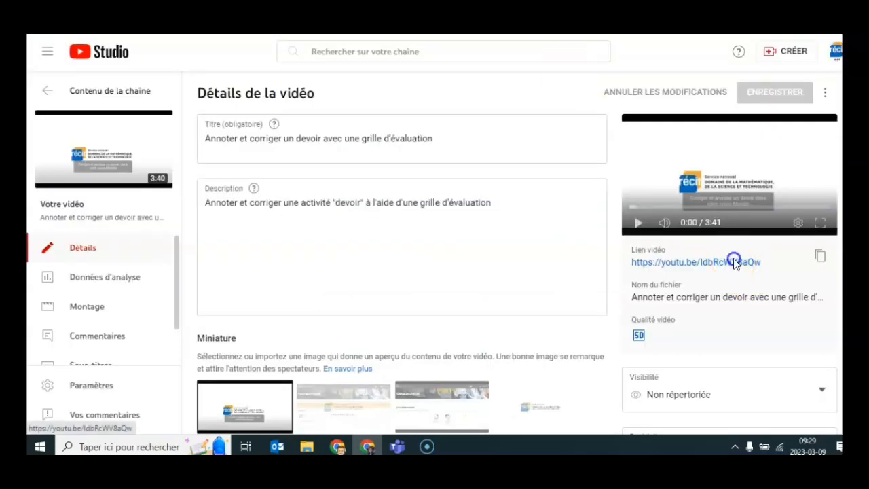
{"action": "left_click", "coordinate": [820, 257]}
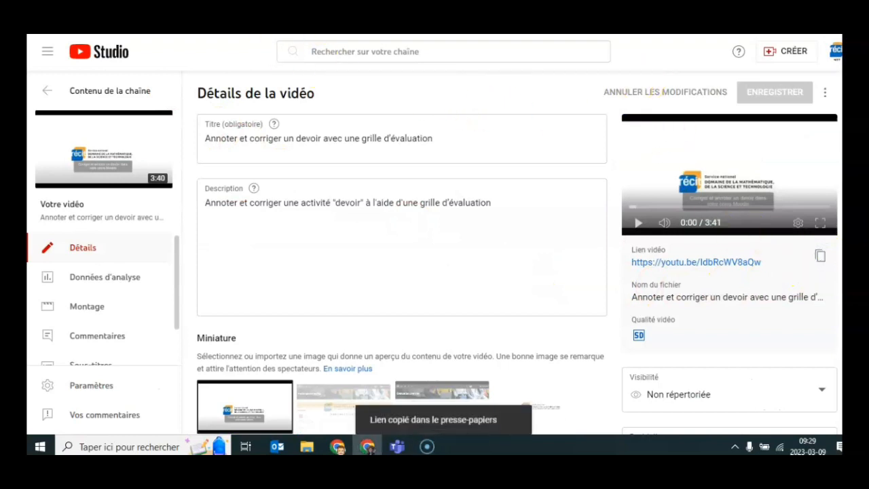
{"action": "key", "text": "ctrl+Tab"}
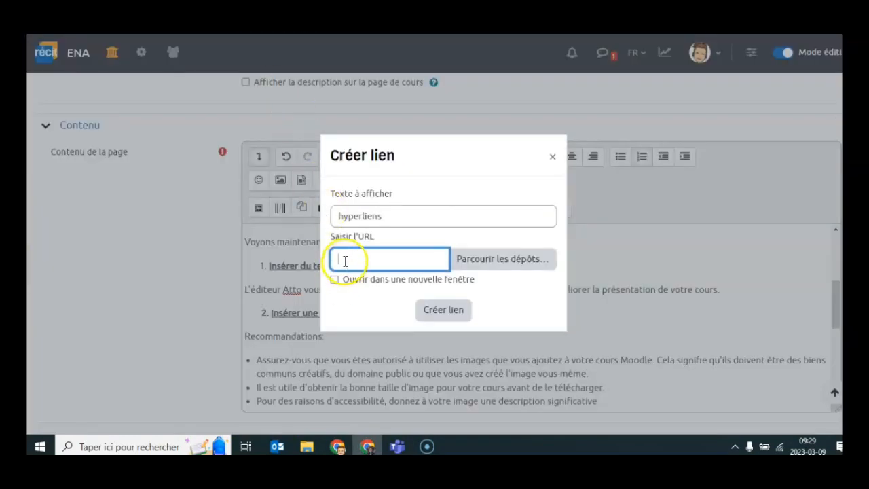
{"action": "type", "text": "https://youtu.be/IdbRcWV8aQw"}
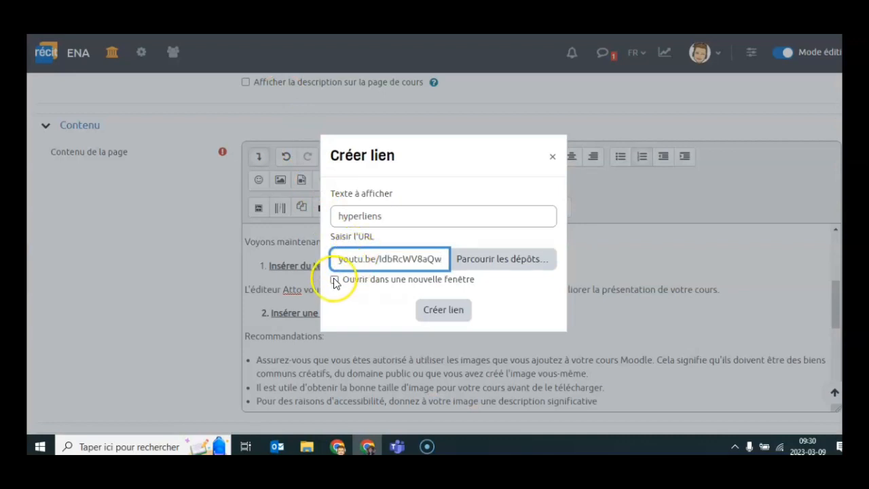
{"action": "left_click", "coordinate": [335, 281]}
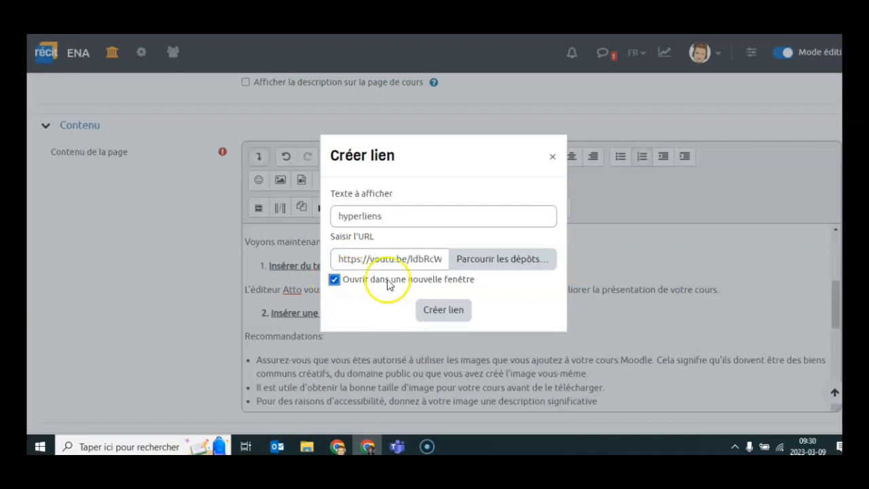
{"action": "left_click", "coordinate": [445, 310]}
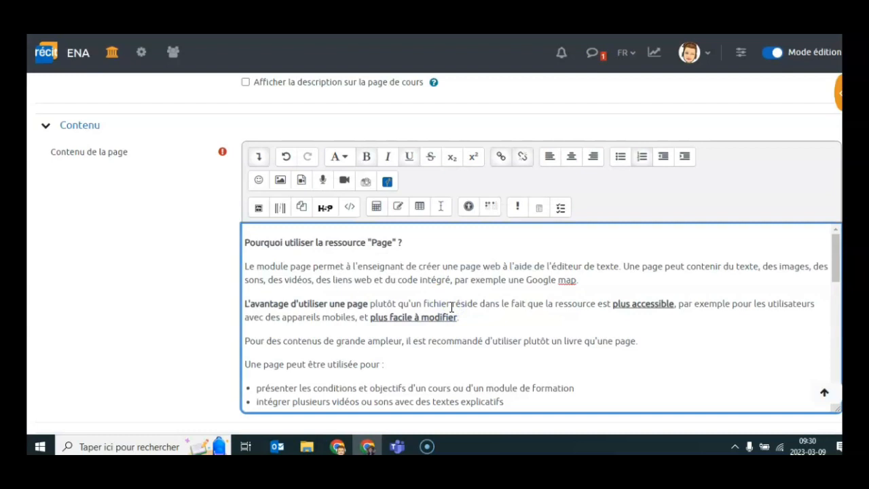
{"action": "scroll", "coordinate": [498, 315], "scroll_direction": "down", "scroll_amount": 3}
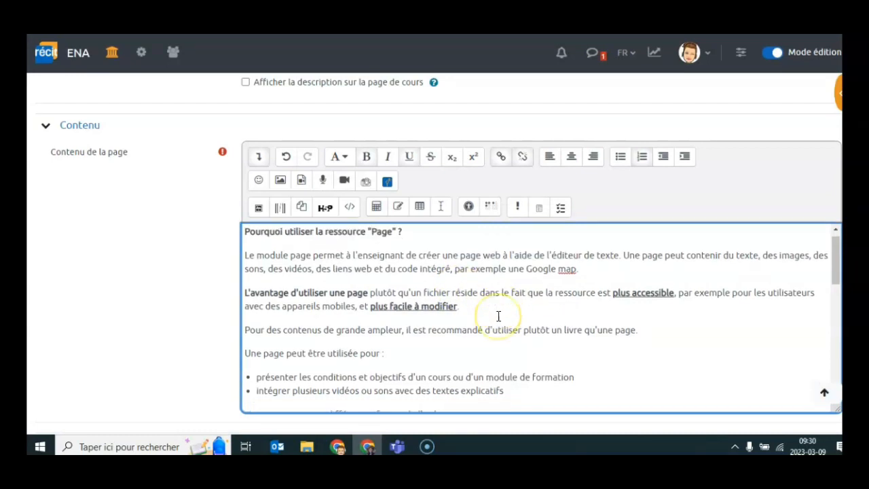
{"action": "scroll", "coordinate": [499, 316], "scroll_direction": "down", "scroll_amount": 1}
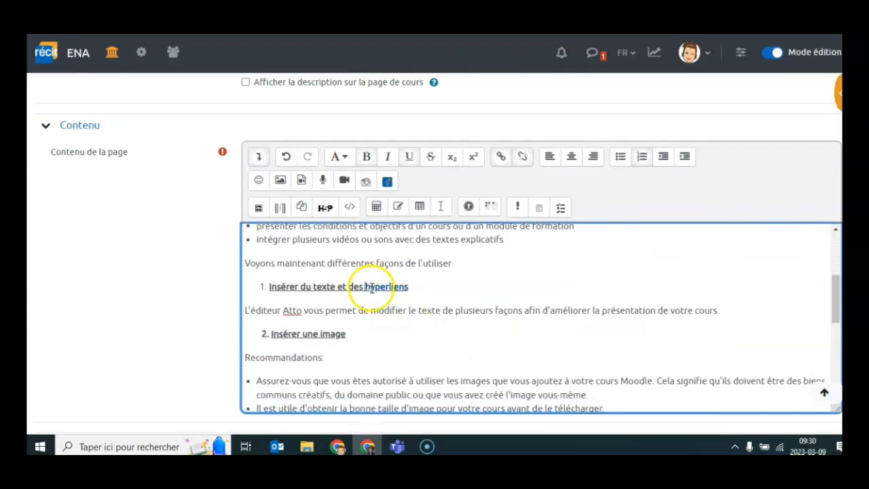
Step: Upload the file "image moodle.png" from the computer as a new image for the page content
{"action": "scroll", "coordinate": [620, 215], "scroll_direction": "down", "scroll_amount": 3}
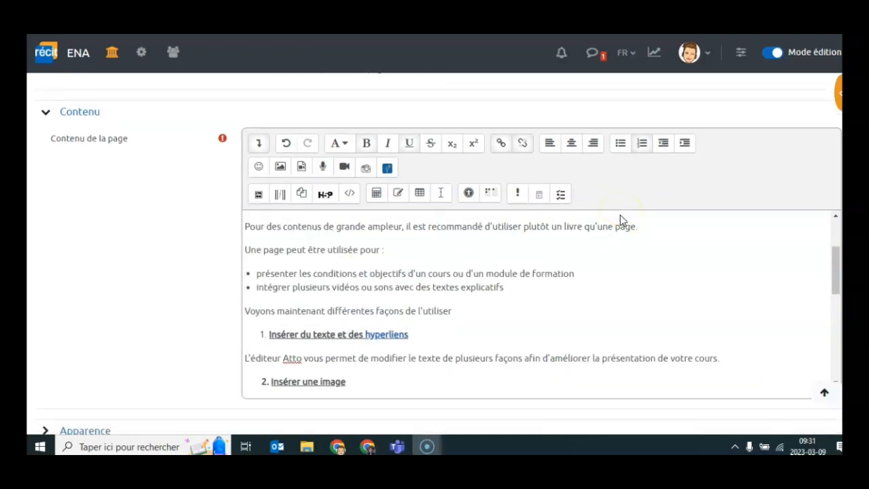
{"action": "scroll", "coordinate": [620, 216], "scroll_direction": "down", "scroll_amount": 2}
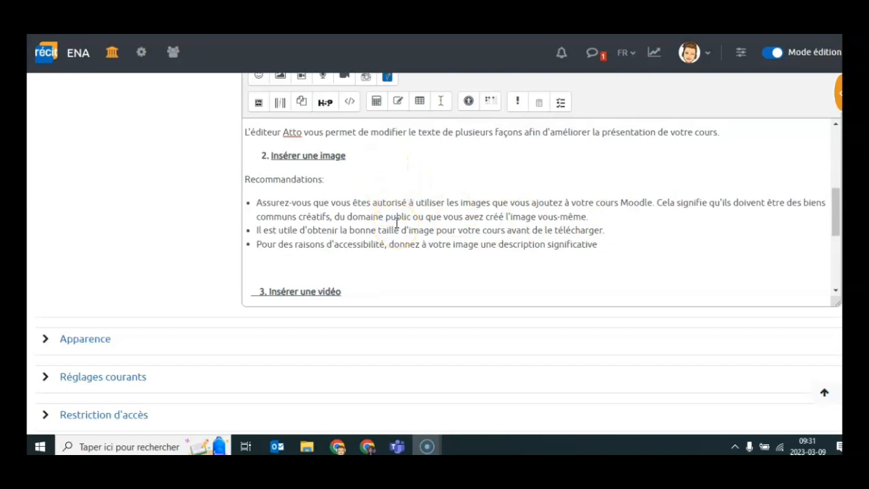
{"action": "scroll", "coordinate": [596, 140], "scroll_direction": "up", "scroll_amount": 1}
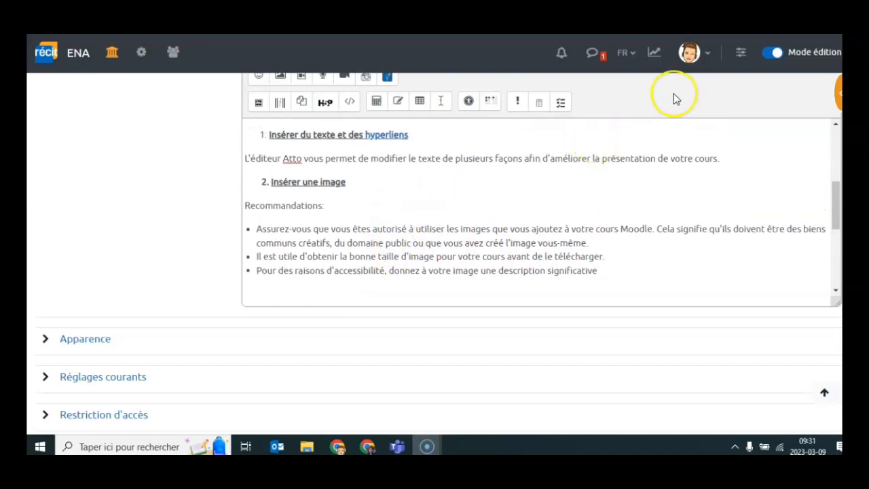
{"action": "scroll", "coordinate": [675, 97], "scroll_direction": "up", "scroll_amount": 2}
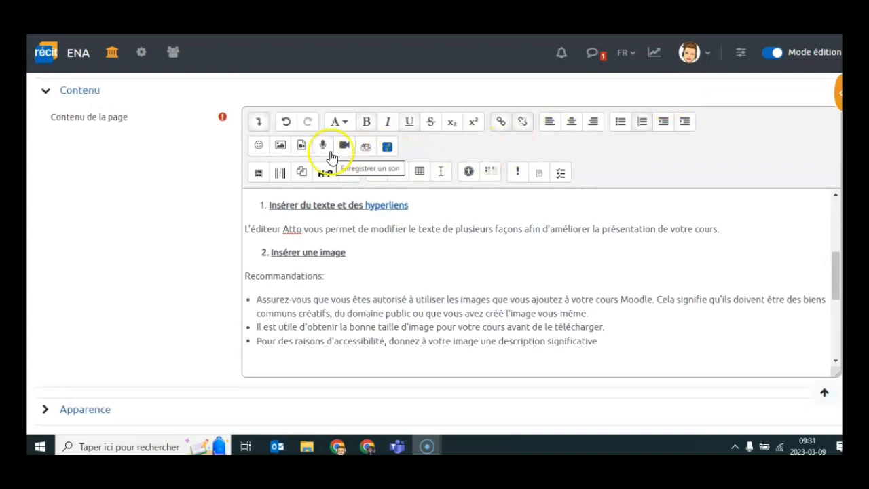
{"action": "left_click", "coordinate": [280, 145]}
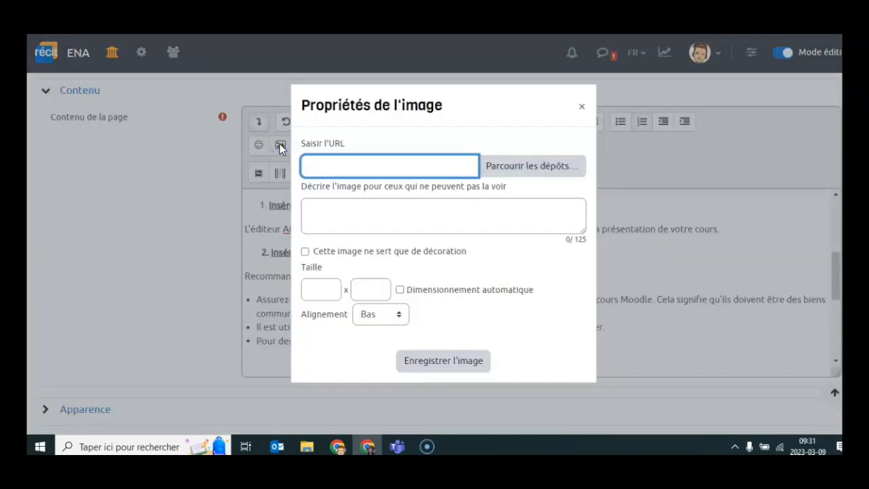
{"action": "left_click", "coordinate": [538, 167]}
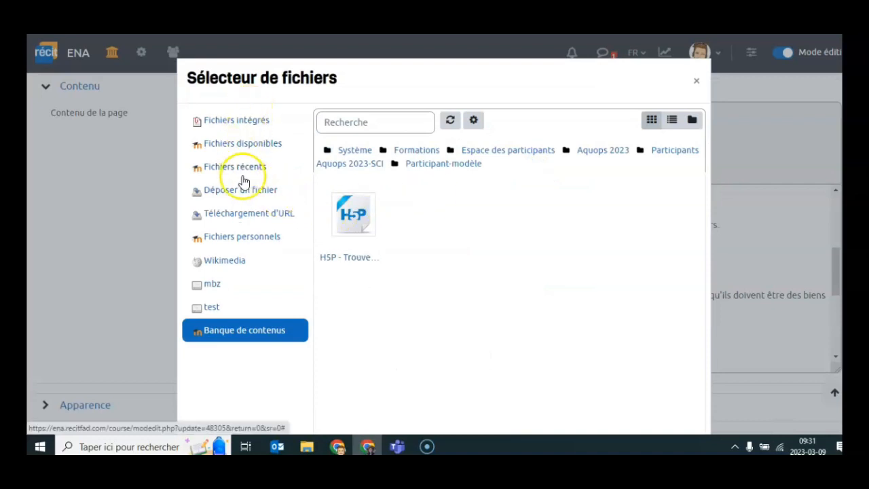
{"action": "left_click", "coordinate": [242, 190]}
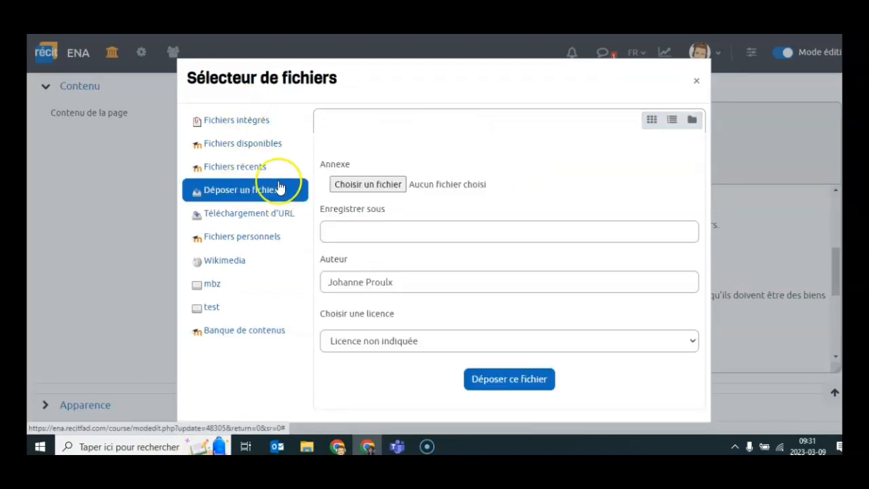
{"action": "left_click", "coordinate": [354, 184]}
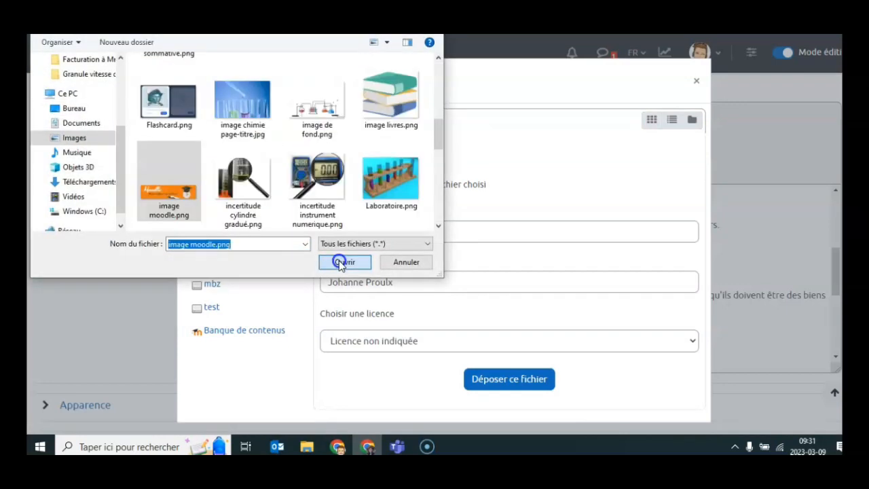
{"action": "left_click", "coordinate": [343, 261]}
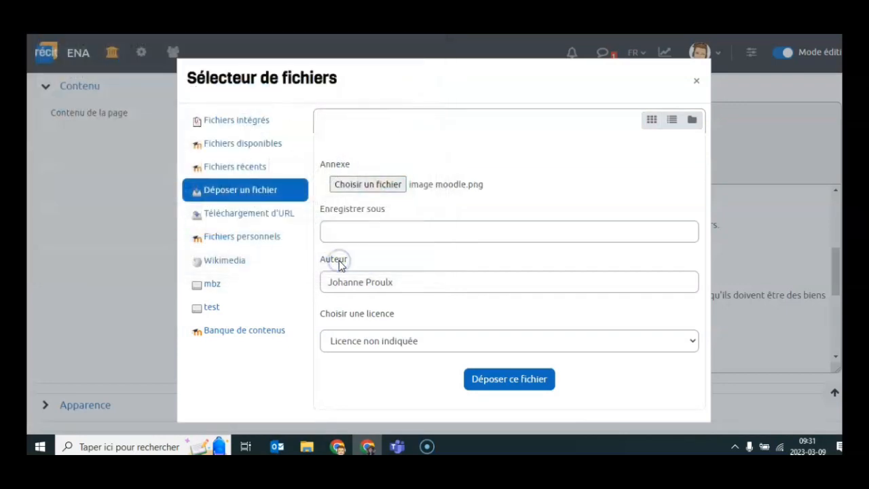
{"action": "left_click", "coordinate": [512, 380]}
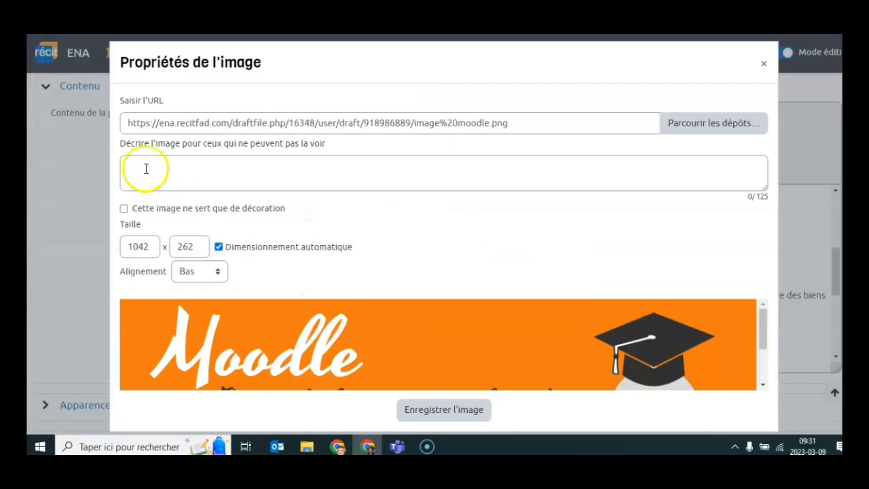
Step: Describe the image as "Entête Moodle" and save it into the page content
{"action": "left_click", "coordinate": [146, 168]}
{"action": "type", "text": "Entête Moodle"}
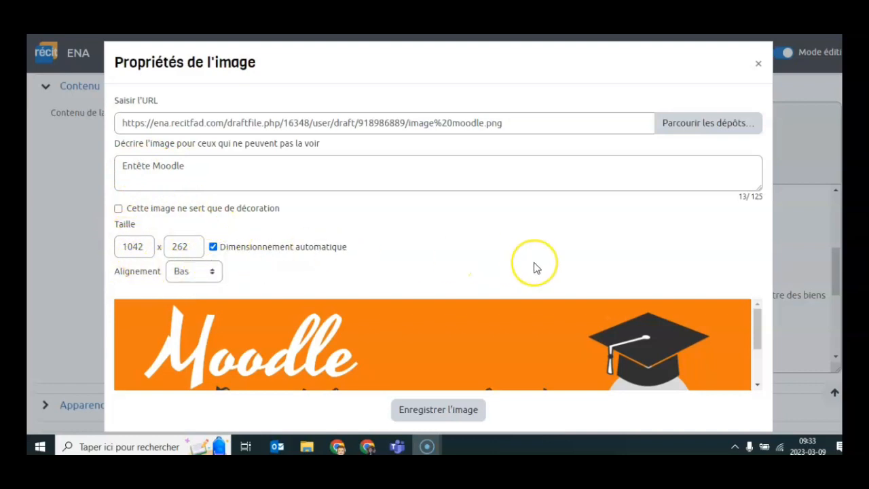
{"action": "left_click", "coordinate": [448, 409]}
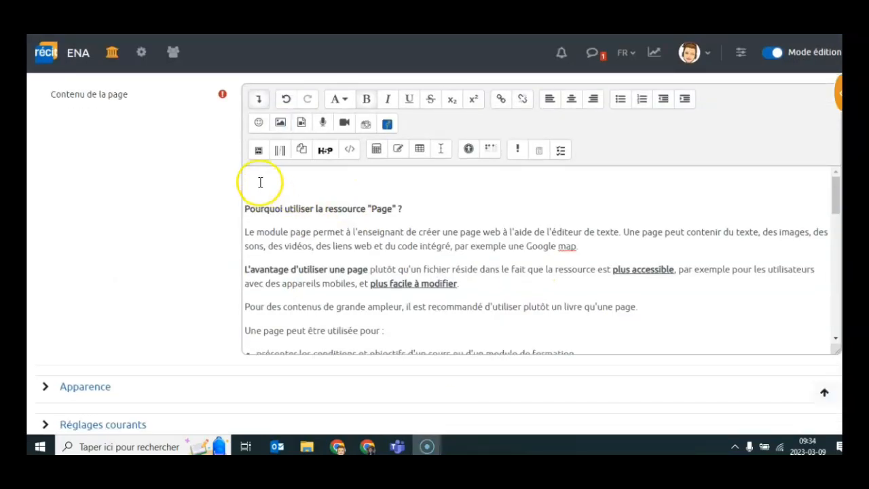
Step: Choose the recent file "image moodle.png" as an image above the heading "Pourquoi utiliser la ressource "Page" ?", overwriting the existing file
{"action": "left_click", "coordinate": [252, 175]}
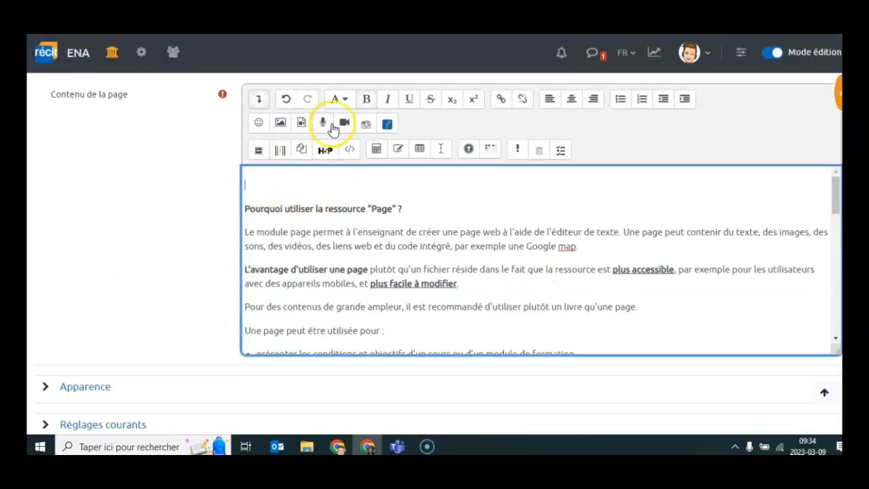
{"action": "left_click", "coordinate": [281, 122]}
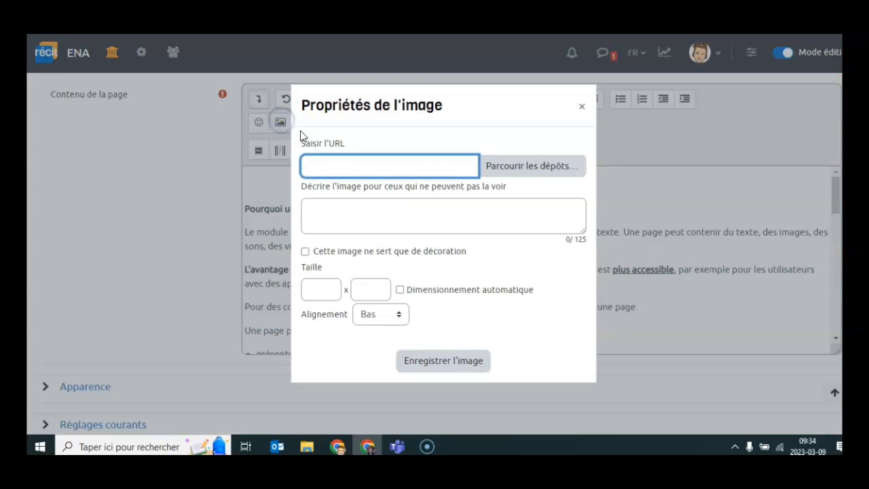
{"action": "left_click", "coordinate": [541, 167]}
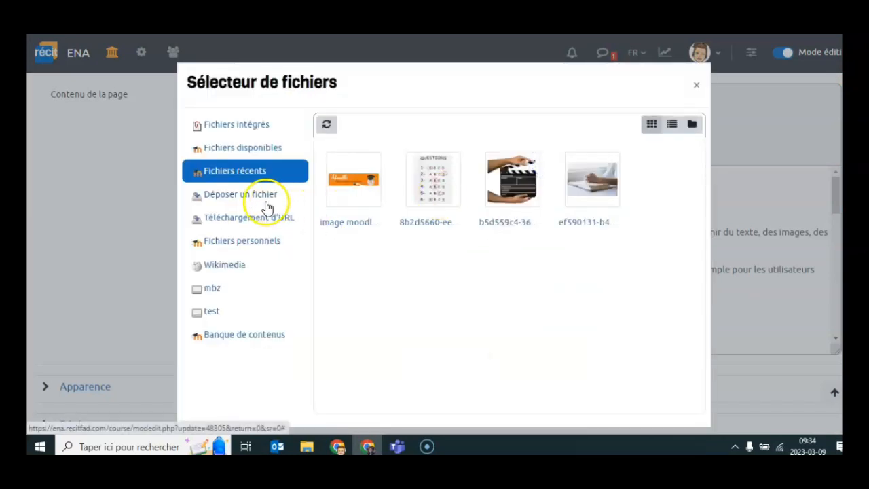
{"action": "left_click", "coordinate": [352, 180]}
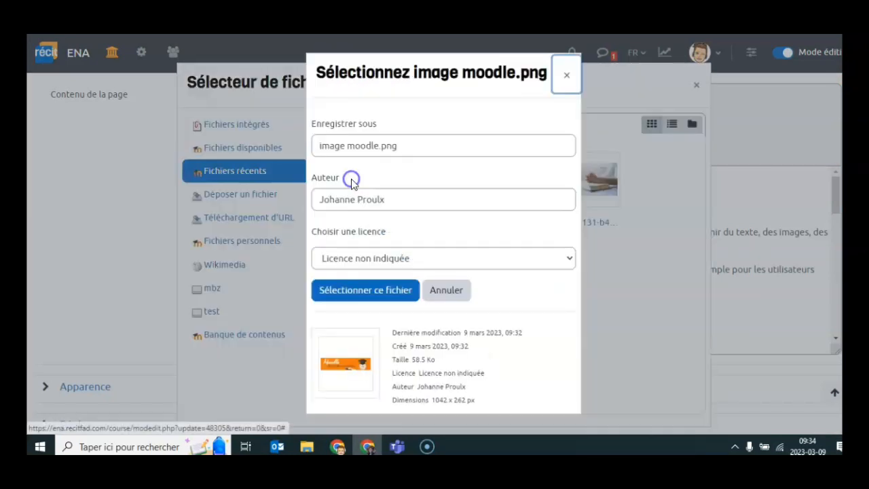
{"action": "left_click", "coordinate": [370, 292]}
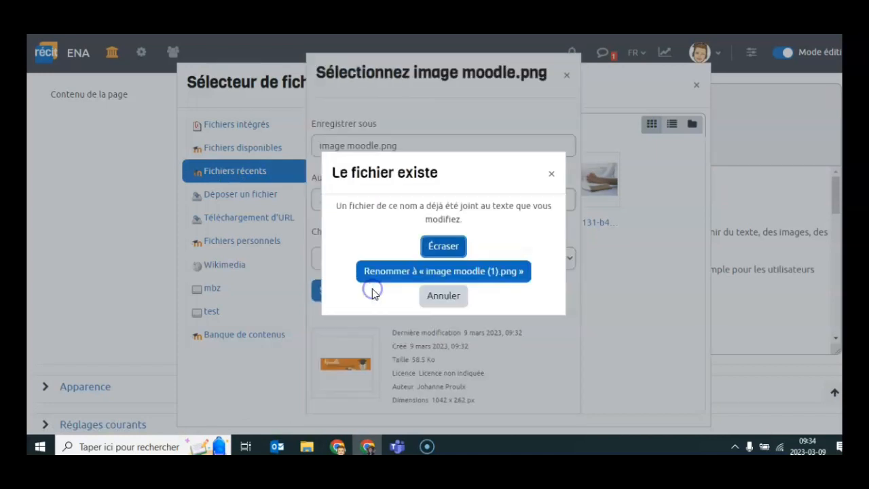
{"action": "left_click", "coordinate": [443, 246]}
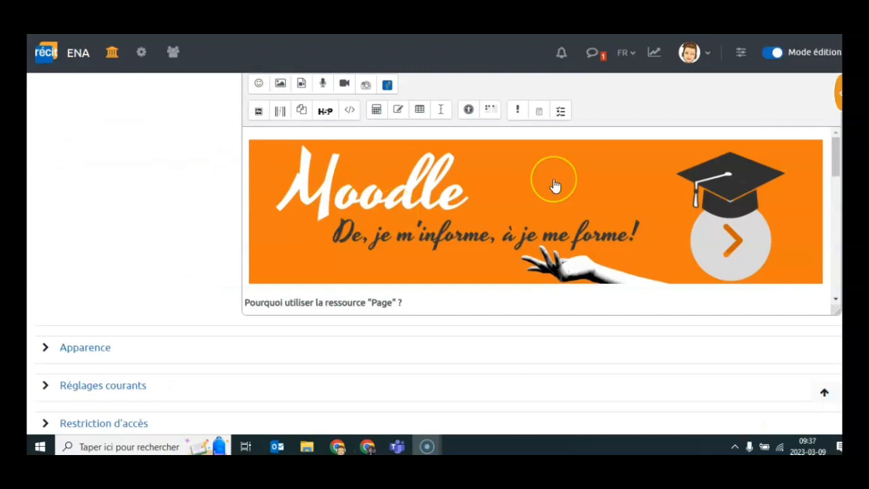
{"action": "scroll", "coordinate": [554, 184], "scroll_direction": "down", "scroll_amount": 6}
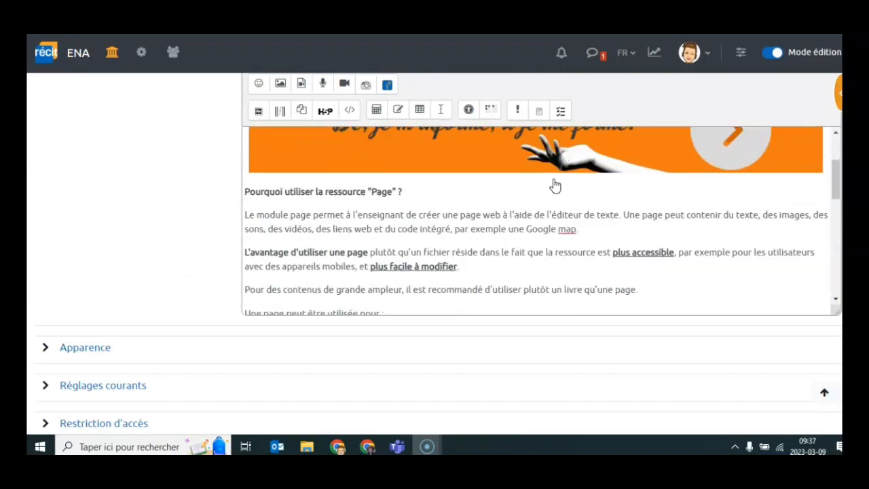
{"action": "scroll", "coordinate": [555, 185], "scroll_direction": "down", "scroll_amount": 4}
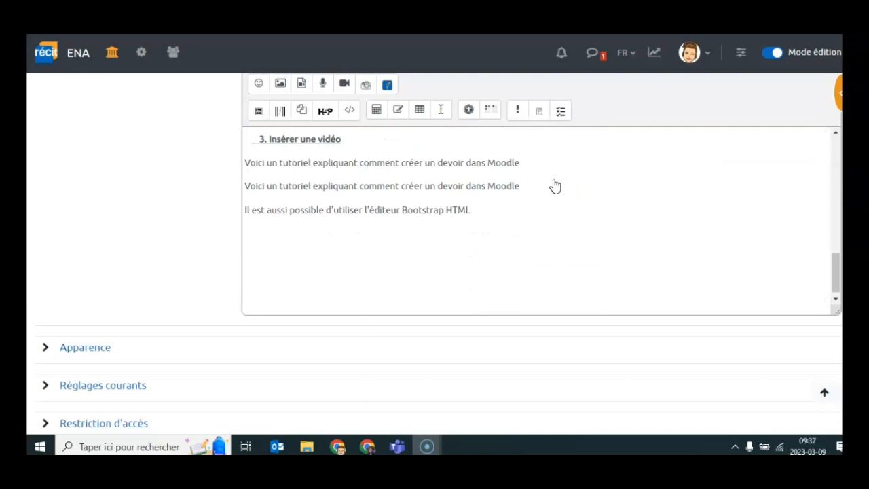
{"action": "left_click_drag", "start_coordinate": [521, 163], "coordinate": [382, 166]}
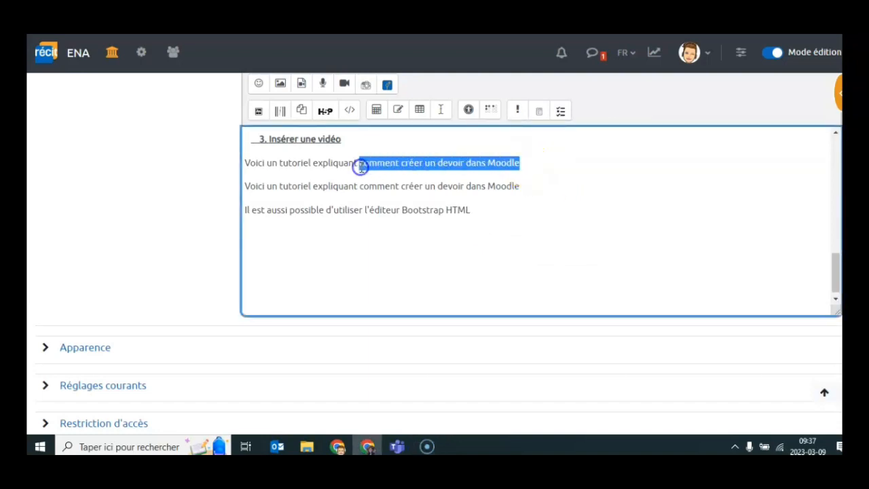
{"action": "scroll", "coordinate": [452, 129], "scroll_direction": "up", "scroll_amount": 5}
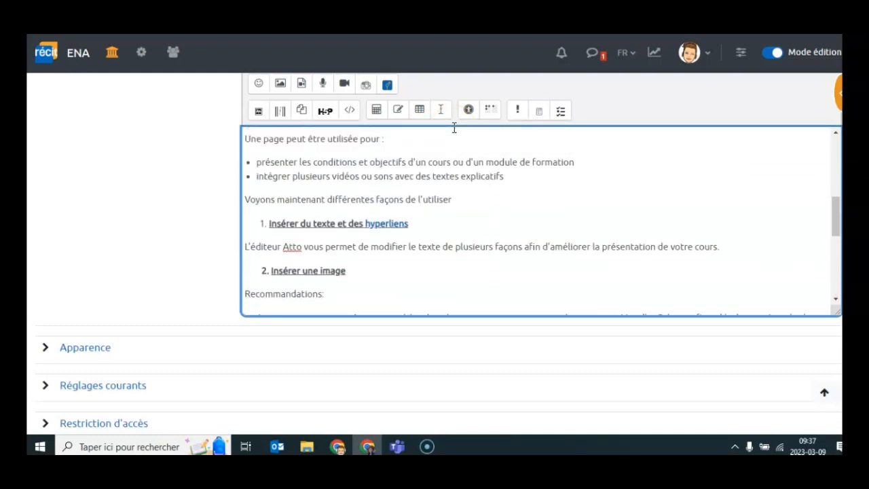
{"action": "scroll", "coordinate": [454, 132], "scroll_direction": "up", "scroll_amount": 5}
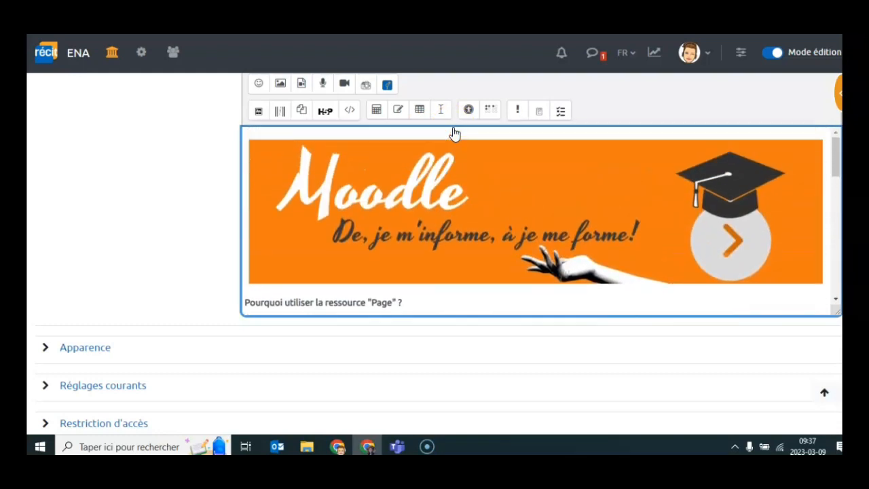
{"action": "scroll", "coordinate": [452, 126], "scroll_direction": "up", "scroll_amount": 3}
{"action": "left_click", "coordinate": [501, 140]}
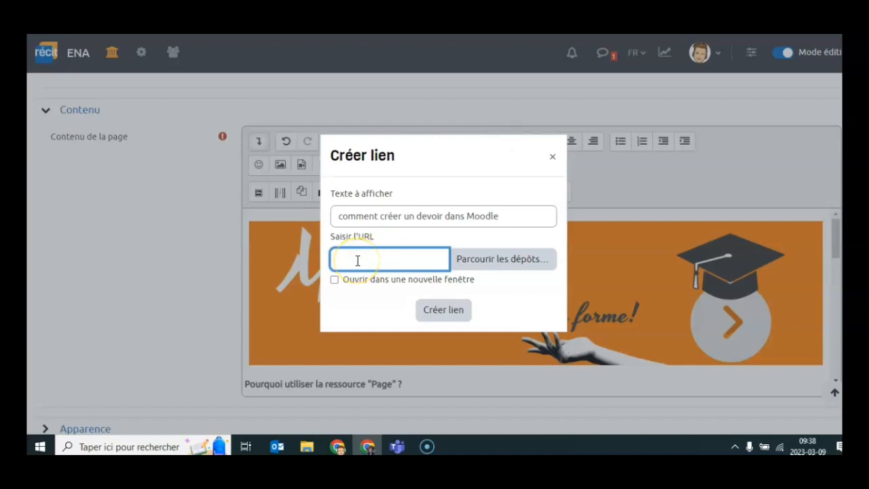
{"action": "key", "text": "ctrl+v"}
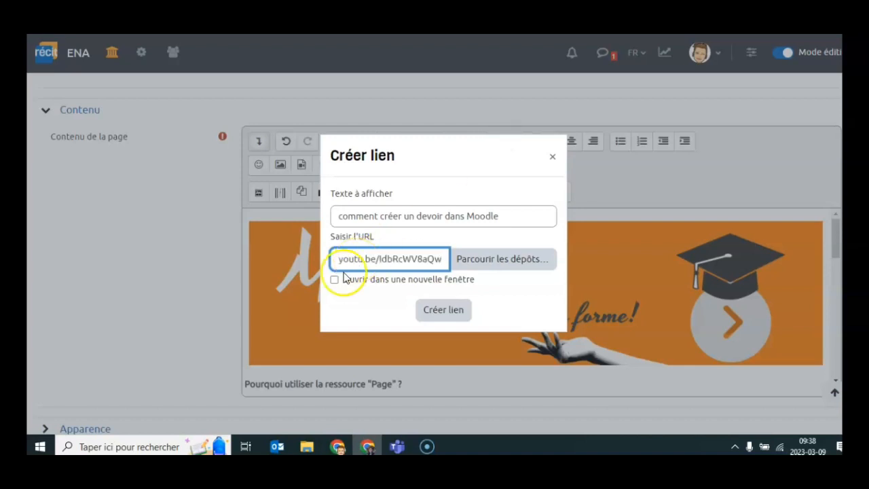
{"action": "left_click", "coordinate": [334, 280]}
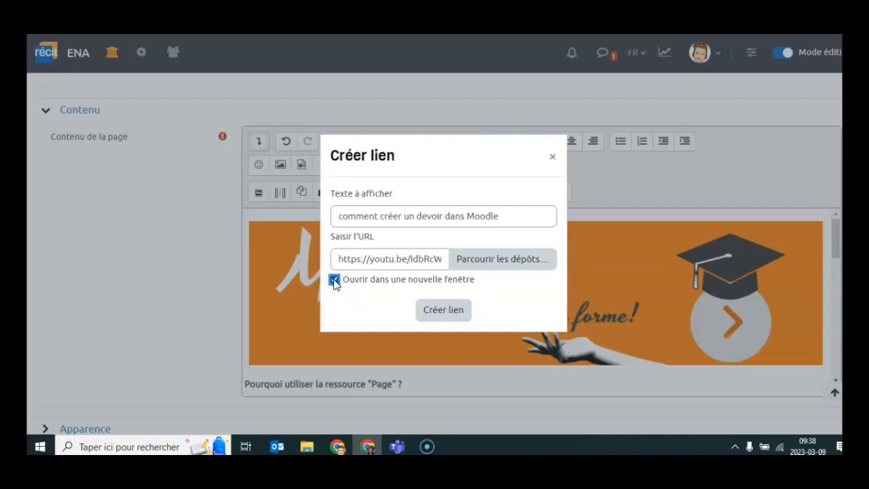
{"action": "left_click", "coordinate": [450, 317]}
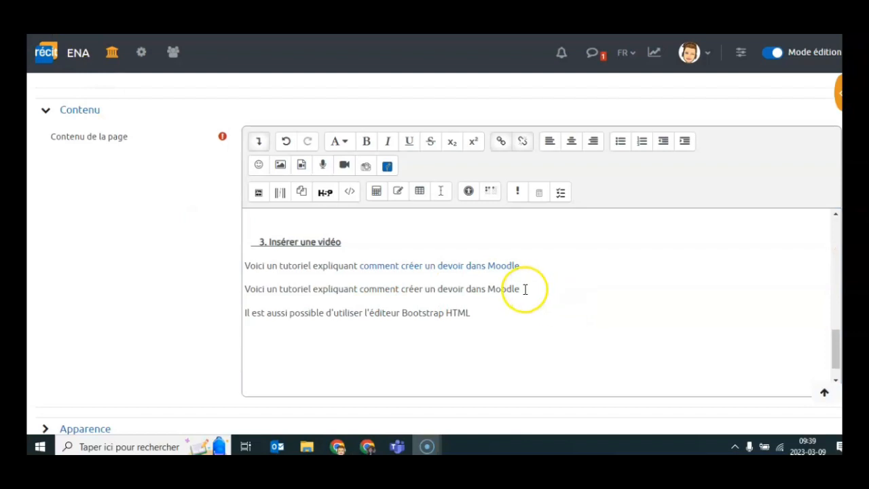
Step: Switch to YouTube and copy the embed code of the video "Annoter et corriger un devoir avec une grille d'évaluation"
{"action": "left_click", "coordinate": [525, 289]}
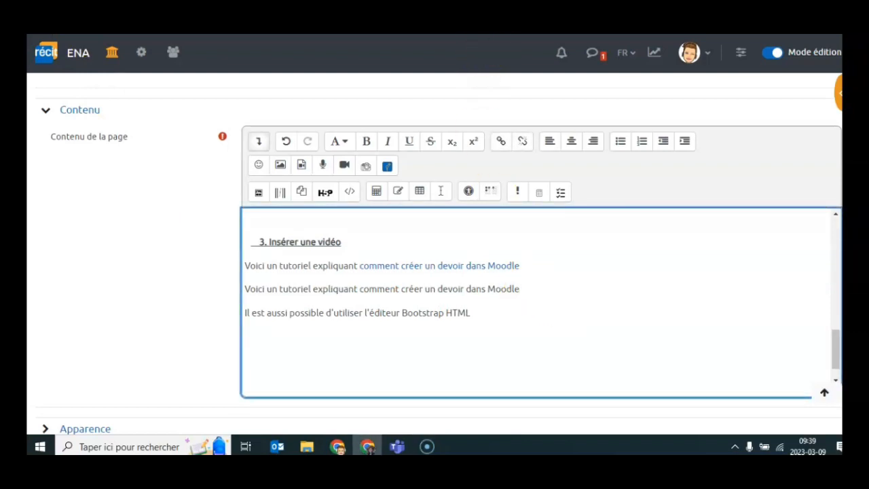
{"action": "left_click", "coordinate": [604, 10]}
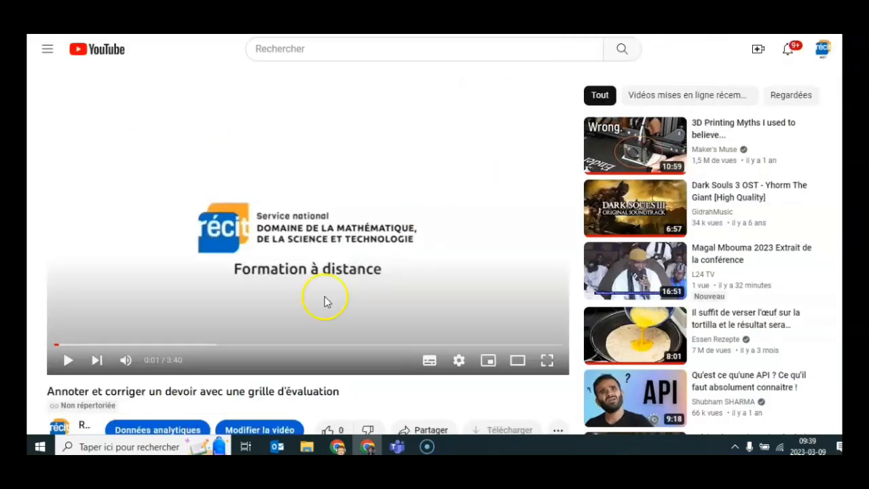
{"action": "scroll", "coordinate": [323, 312], "scroll_direction": "down", "scroll_amount": 2}
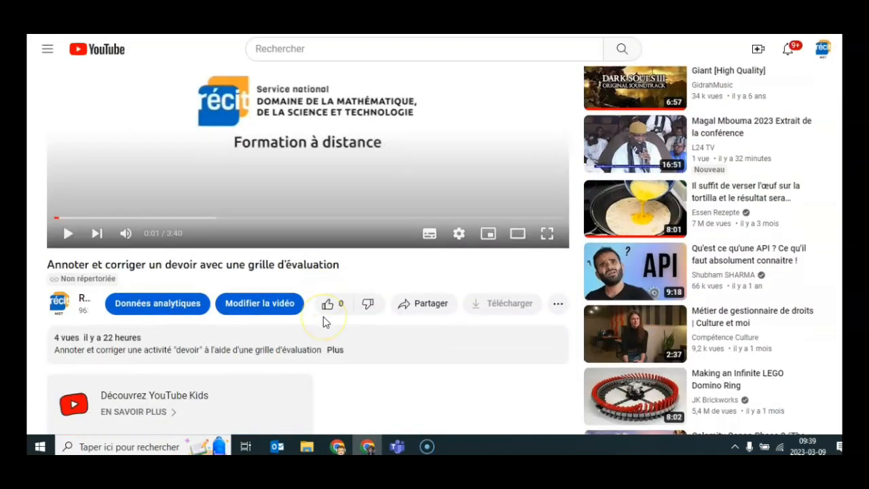
{"action": "left_click", "coordinate": [430, 305]}
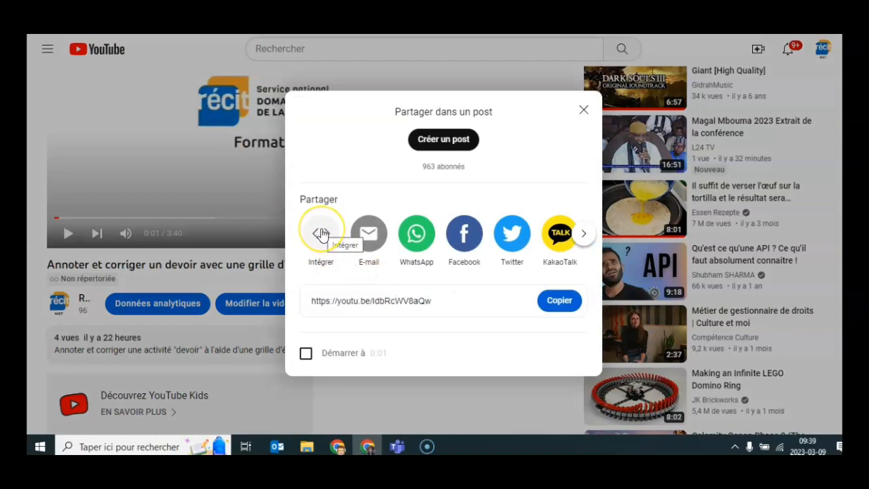
{"action": "left_click", "coordinate": [321, 233]}
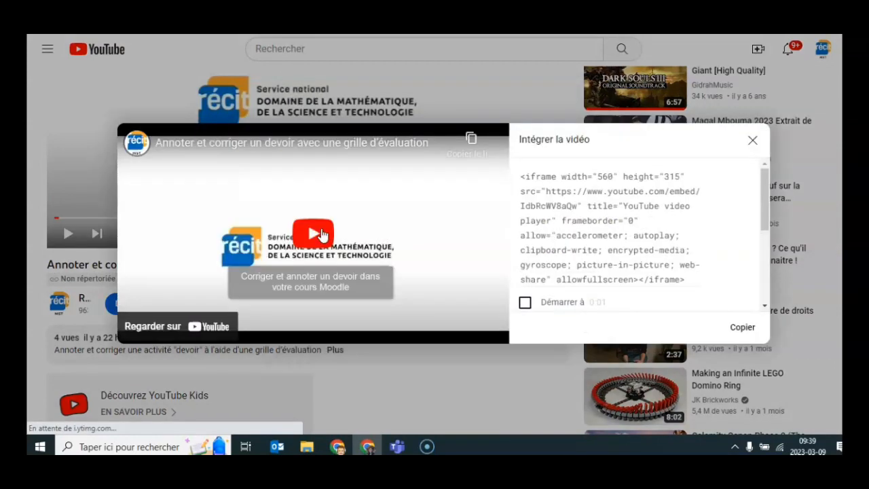
{"action": "left_click", "coordinate": [744, 327]}
{"action": "key", "text": "ctrl+c"}
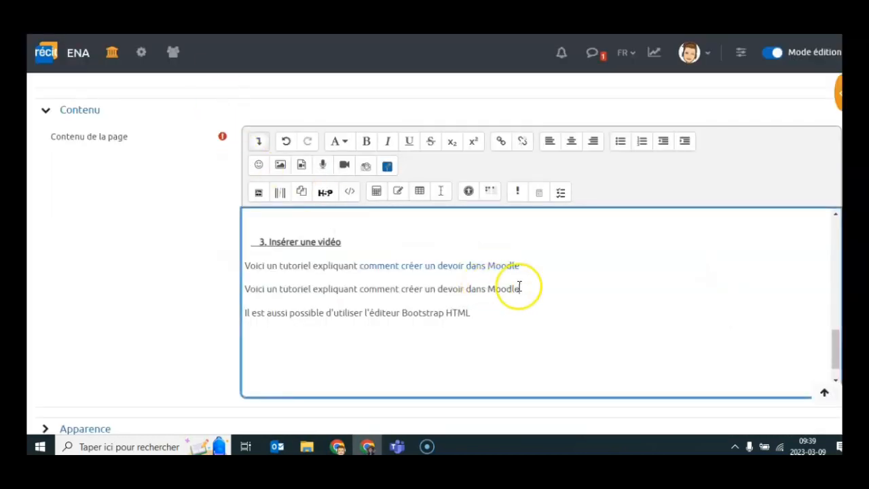
Step: Add a blank line below the second tutorial sentence, and paste the copied iframe code into the page's HTML source inside the last dir="ltr" paragraph
{"action": "key", "text": "Return"}
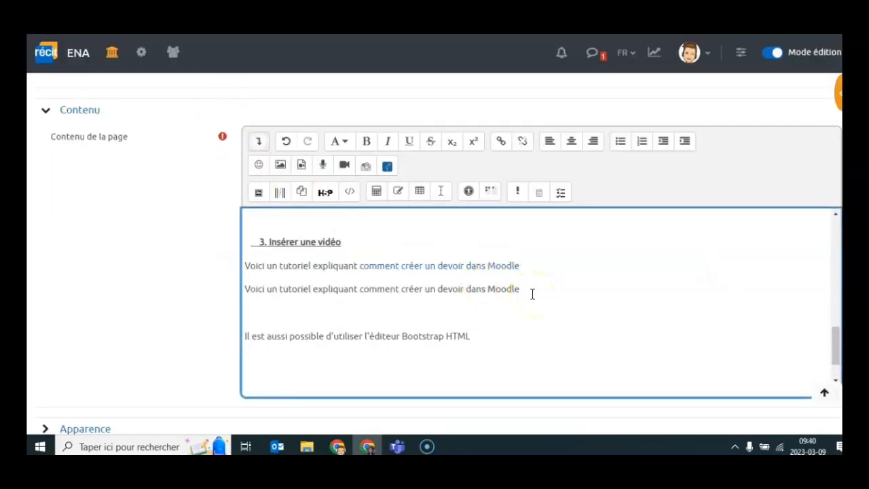
{"action": "left_click", "coordinate": [350, 191]}
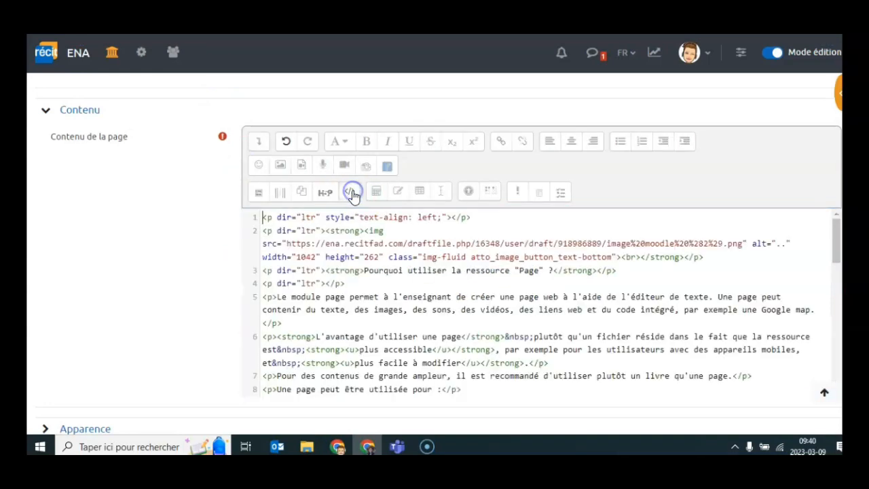
{"action": "scroll", "coordinate": [452, 323], "scroll_direction": "down", "scroll_amount": 10}
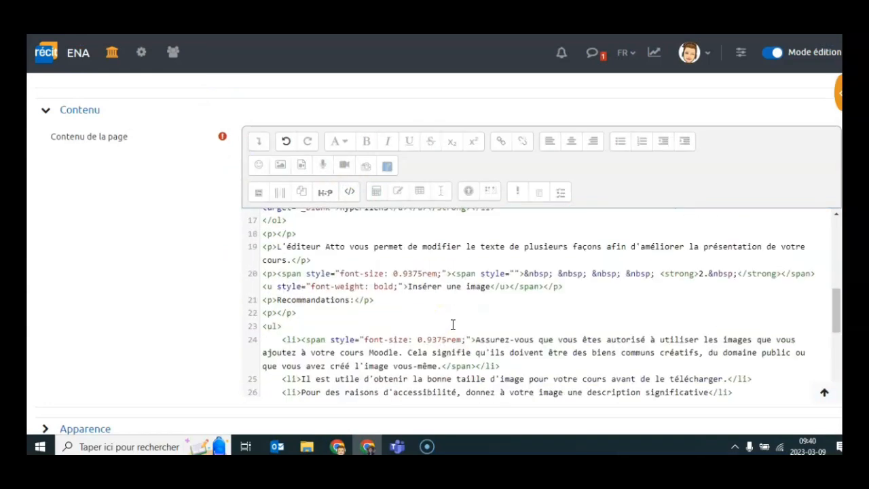
{"action": "scroll", "coordinate": [452, 324], "scroll_direction": "down", "scroll_amount": 3}
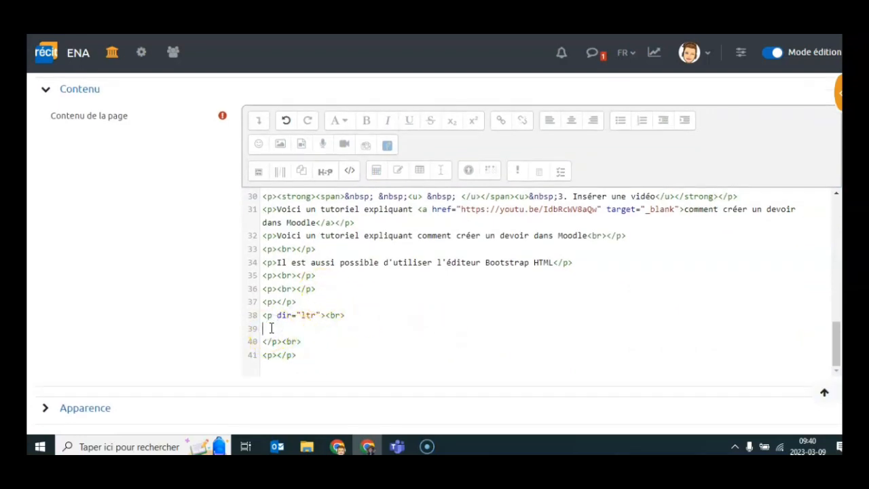
{"action": "key", "text": "ctrl+v"}
{"action": "scroll", "coordinate": [621, 358], "scroll_direction": "down", "scroll_amount": 5}
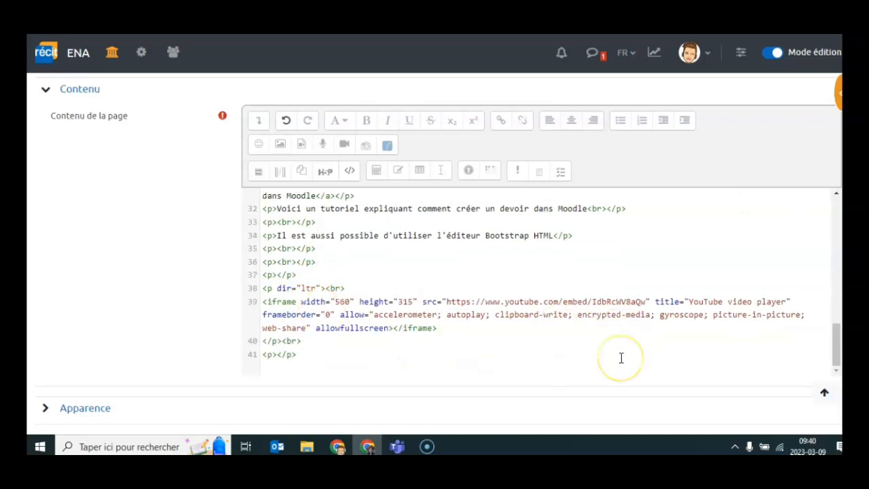
{"action": "left_click", "coordinate": [429, 341]}
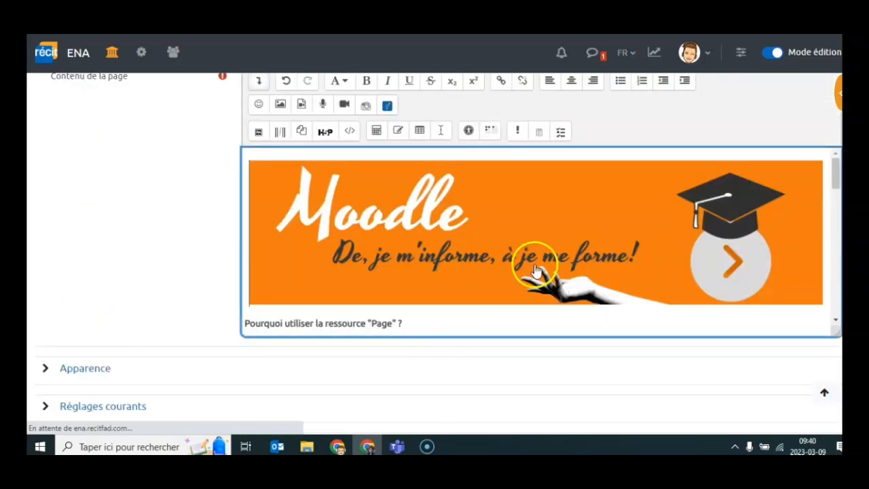
Step: Review the saved page down to its video section, and the layout of "Page crée à l'aide de l'éditeur Bootstrap HTML"
{"action": "scroll", "coordinate": [534, 270], "scroll_direction": "down", "scroll_amount": 5}
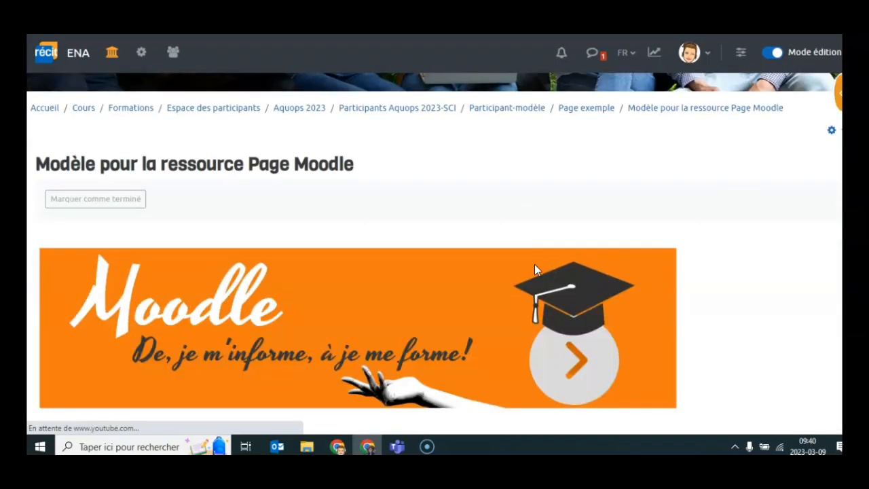
{"action": "scroll", "coordinate": [534, 266], "scroll_direction": "down", "scroll_amount": 7}
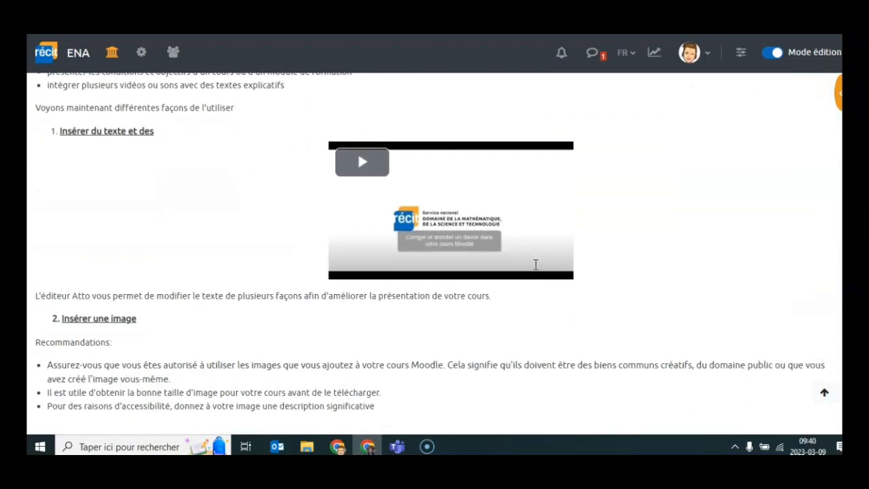
{"action": "scroll", "coordinate": [536, 264], "scroll_direction": "down", "scroll_amount": 5}
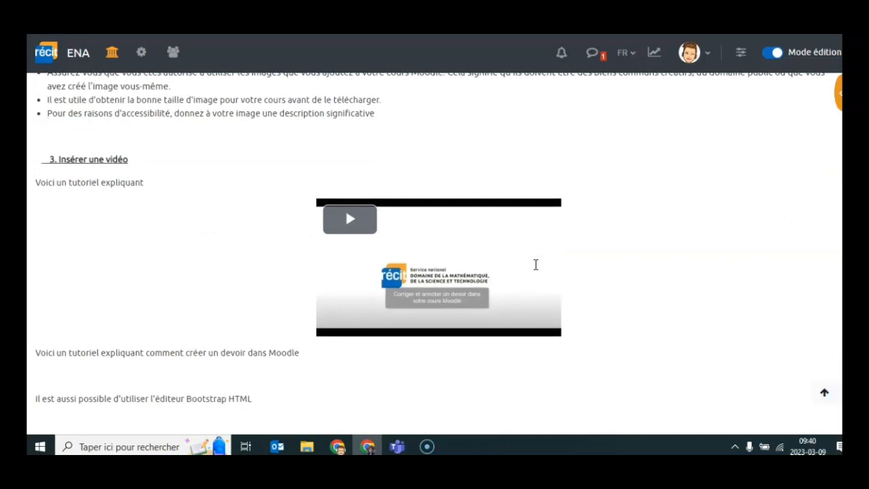
{"action": "scroll", "coordinate": [536, 264], "scroll_direction": "down", "scroll_amount": 2}
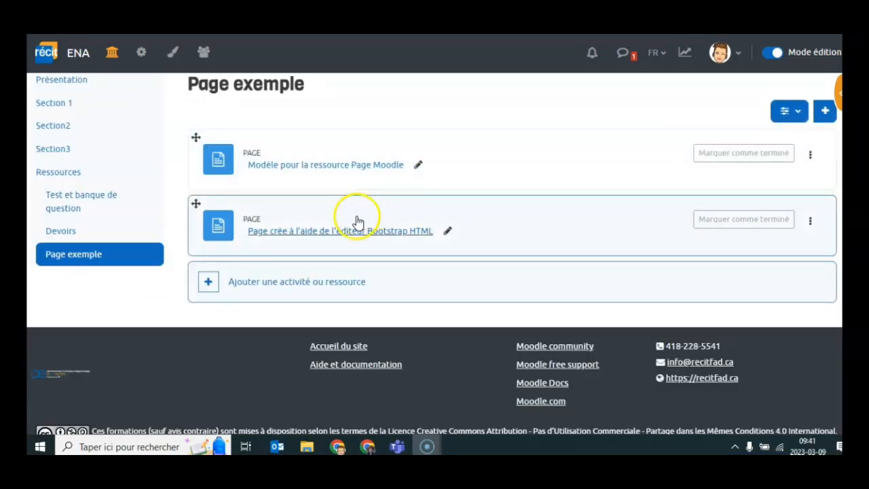
{"action": "left_click", "coordinate": [339, 233]}
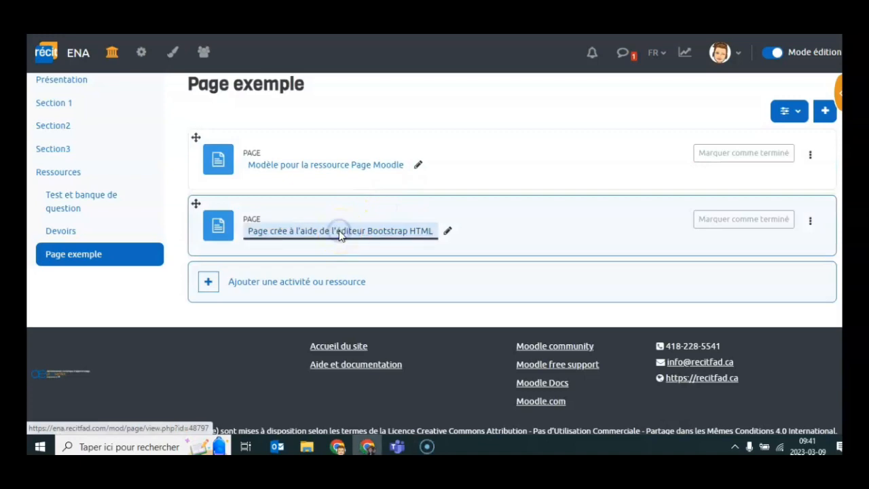
{"action": "scroll", "coordinate": [474, 301], "scroll_direction": "down", "scroll_amount": 4}
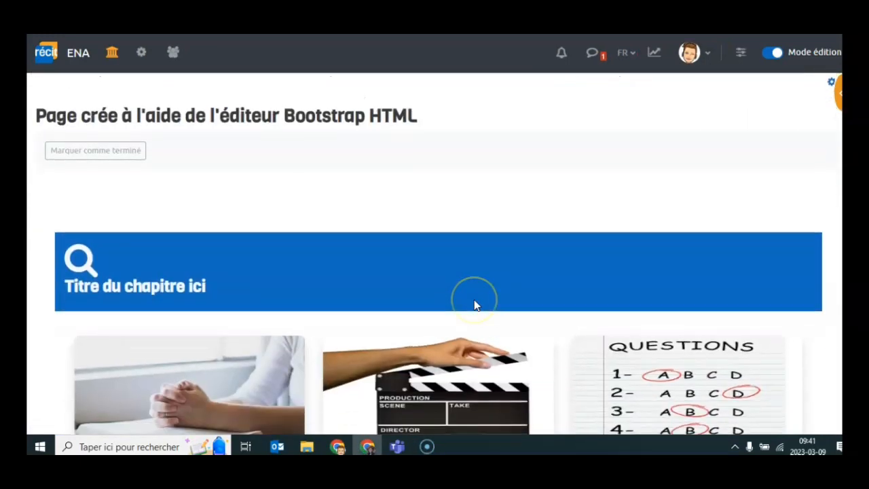
{"action": "scroll", "coordinate": [474, 299], "scroll_direction": "down", "scroll_amount": 3}
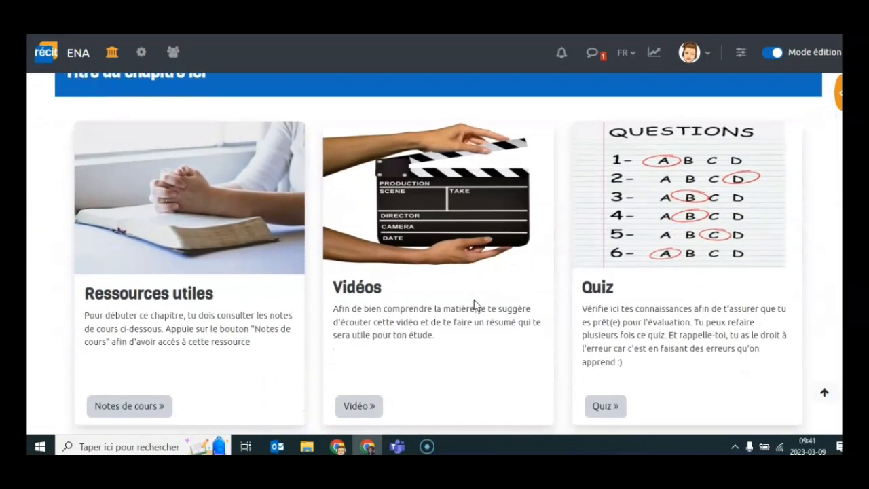
{"action": "scroll", "coordinate": [473, 300], "scroll_direction": "up", "scroll_amount": 8}
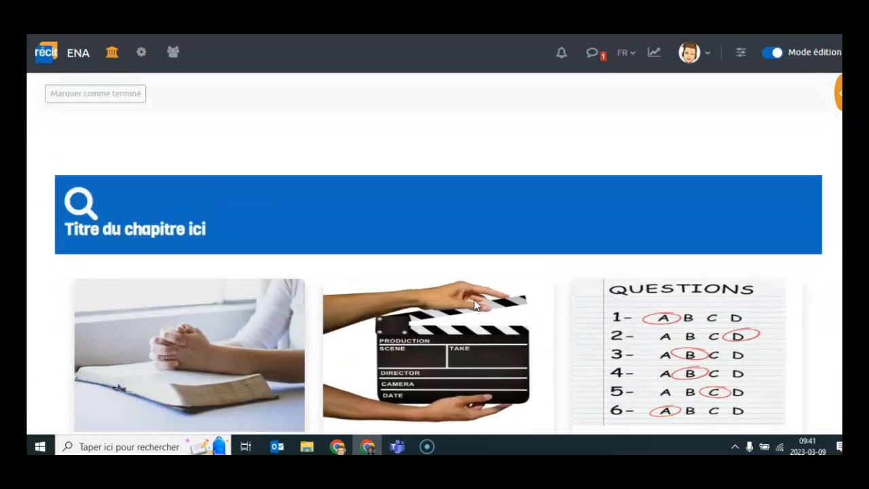
Step: Open the settings of the Bootstrap HTML example page and launch the Bootstrap HTML editor from its description field
{"action": "left_click", "coordinate": [568, 310]}
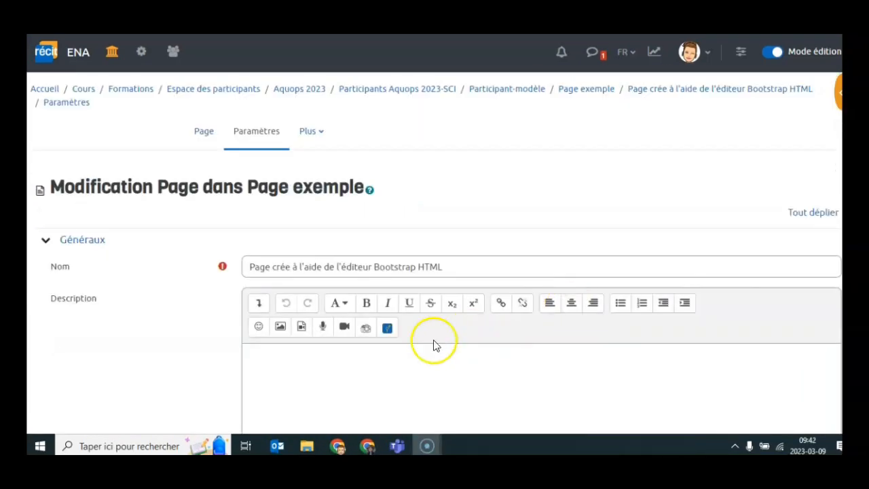
{"action": "left_click", "coordinate": [256, 303]}
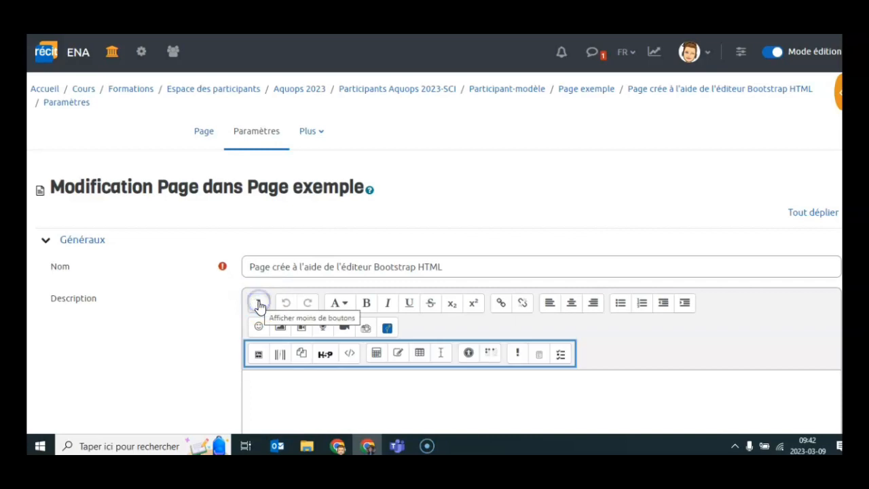
{"action": "left_click", "coordinate": [268, 357]}
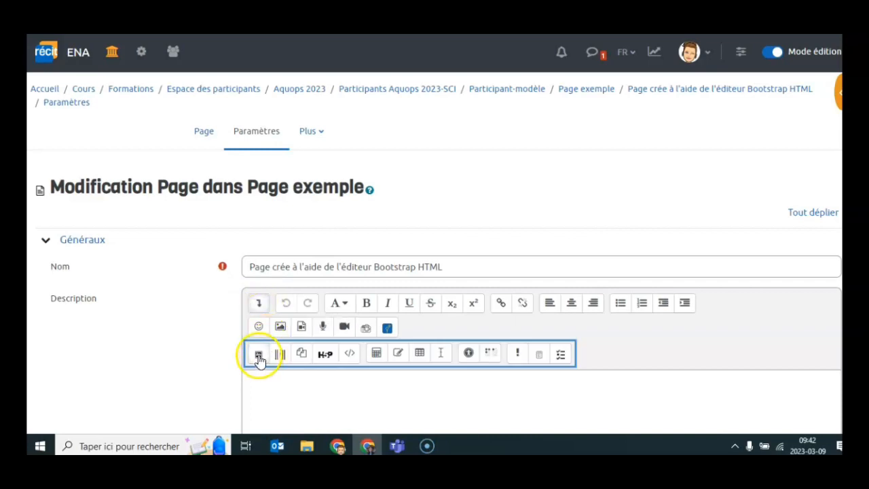
{"action": "left_click", "coordinate": [258, 358]}
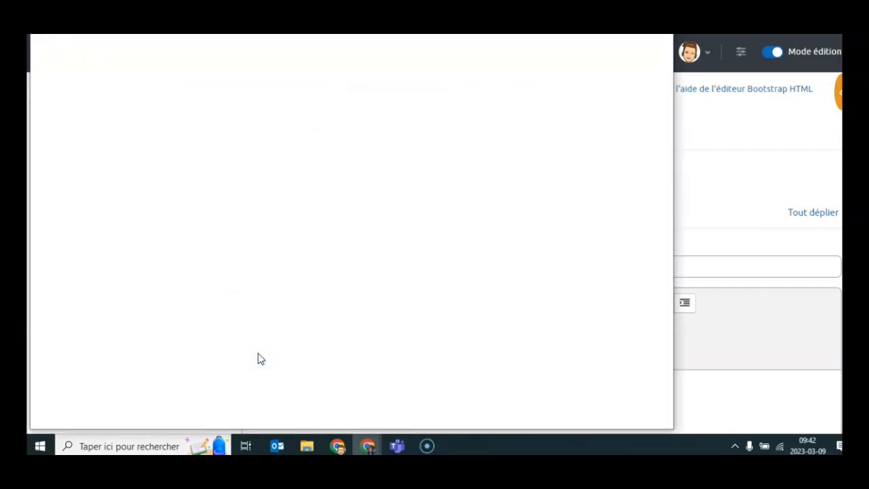
{"action": "left_click", "coordinate": [379, 235]}
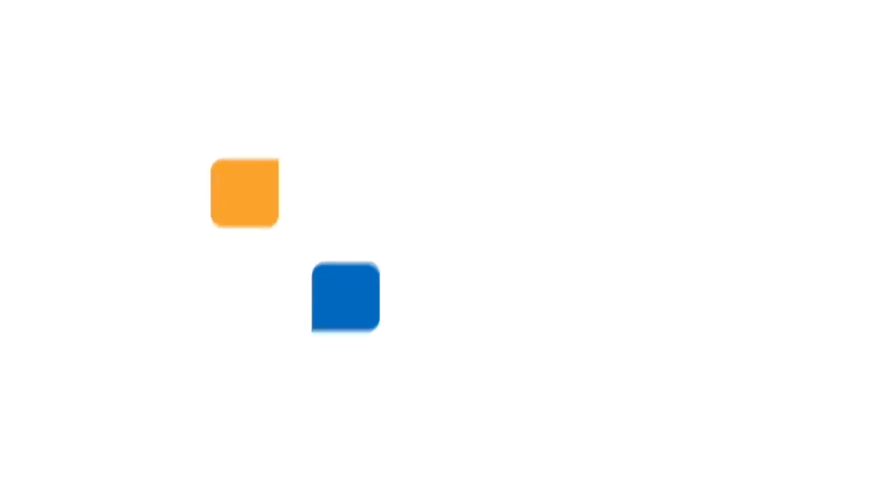